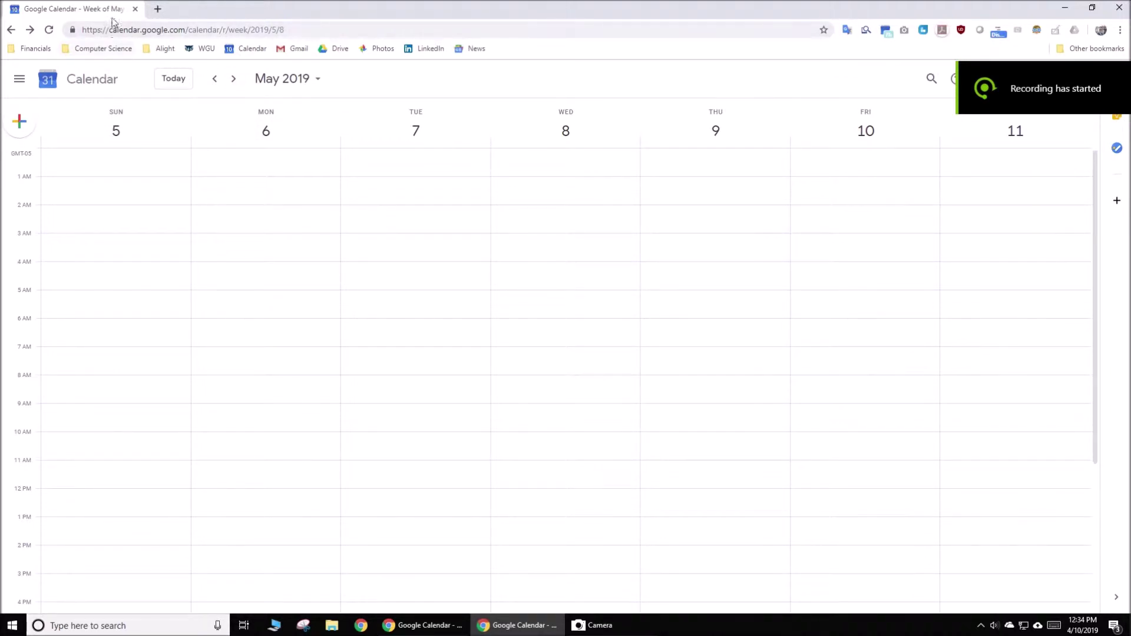
left_click_drag(189, 29, 377, 22)
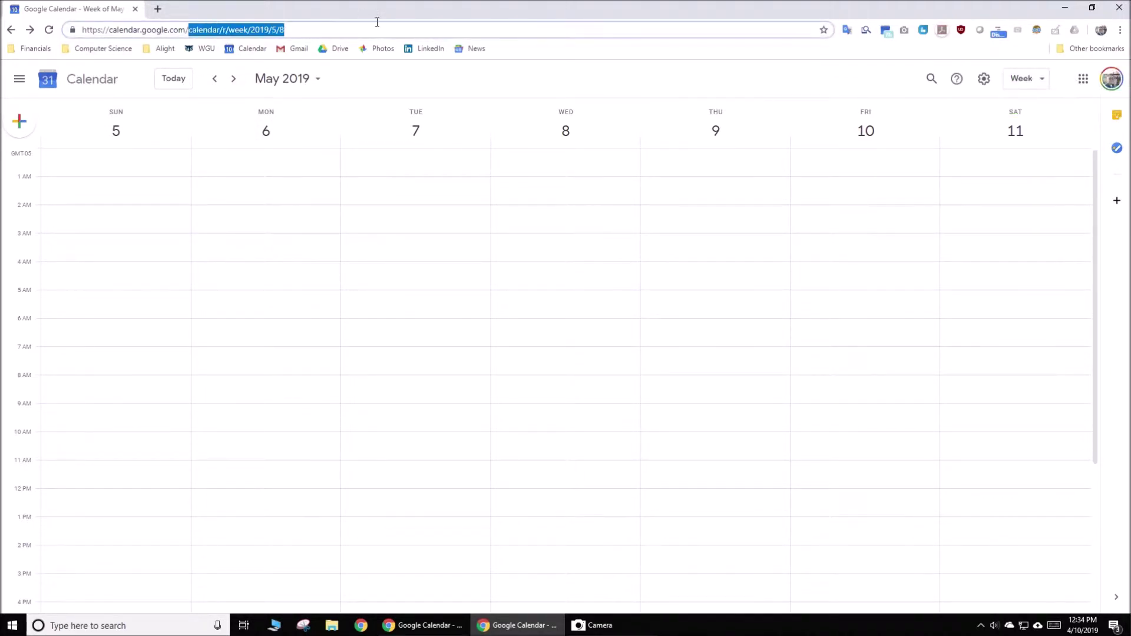
left_click(686, 80)
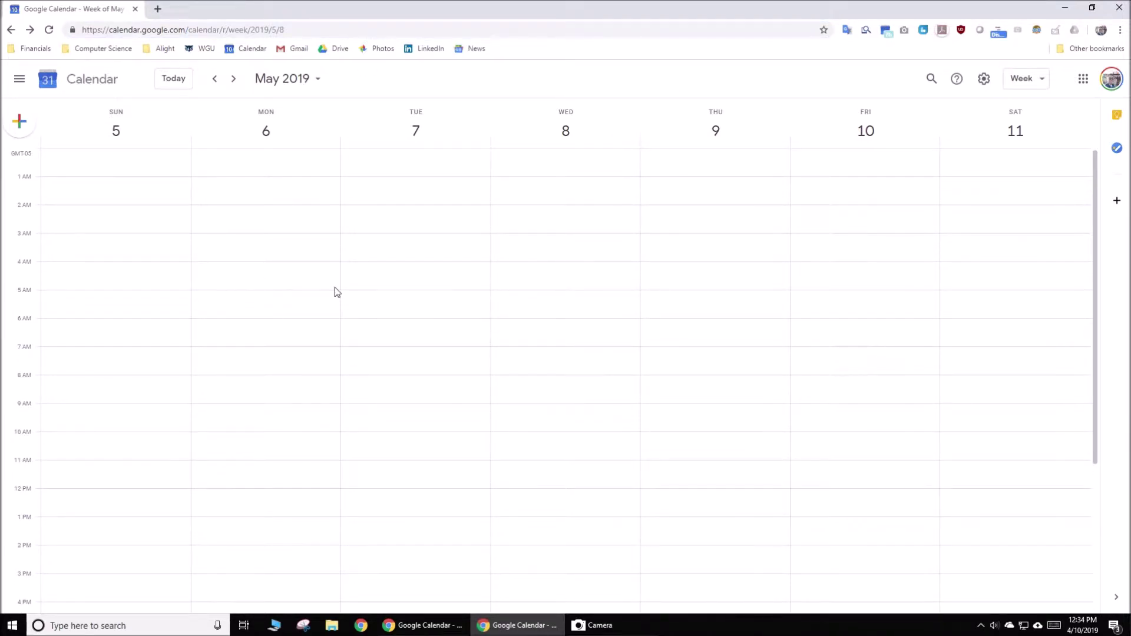
scroll(334, 288, "down", 4)
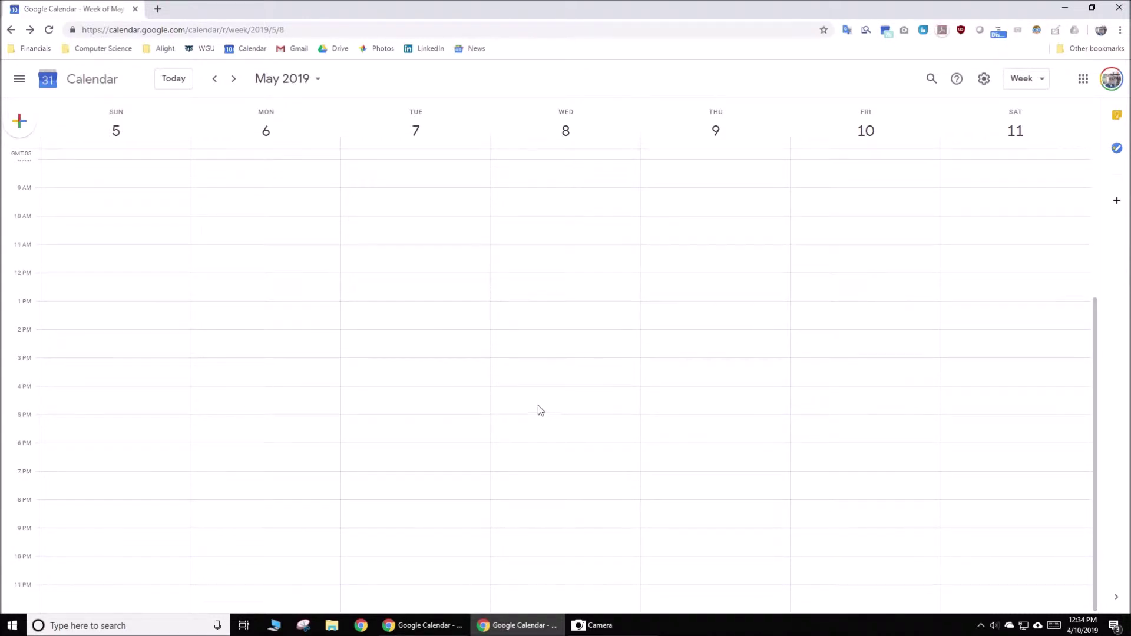
scroll(531, 392, "up", 4)
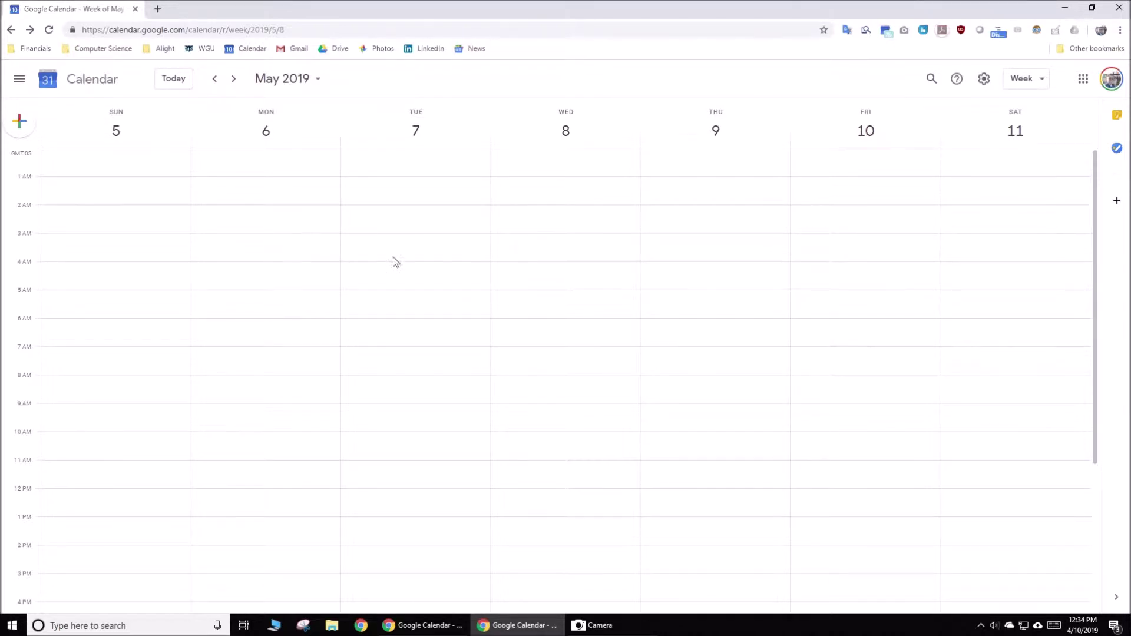
scroll(448, 274, "down", 4)
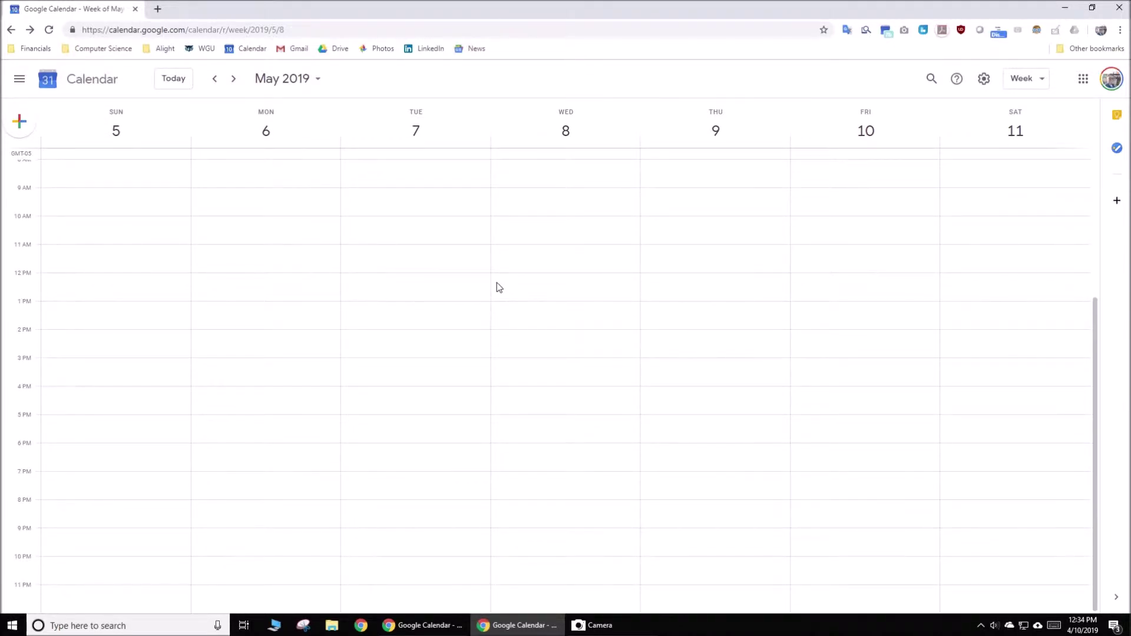
scroll(120, 157, "up", 4)
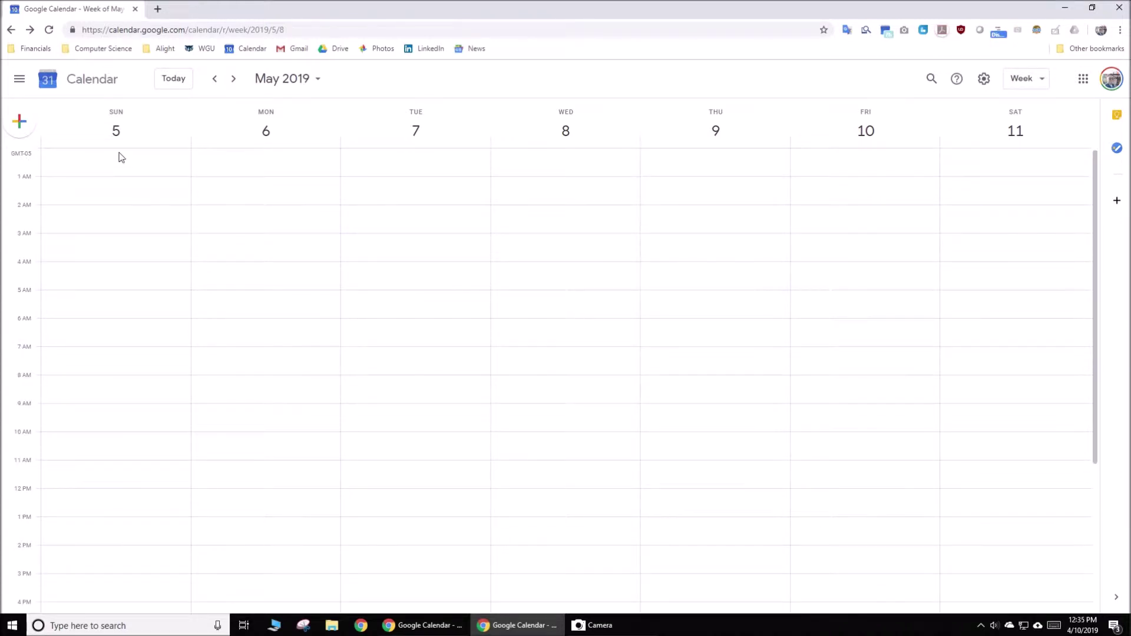
scroll(407, 253, "down", 4)
scroll(329, 236, "up", 4)
Step: Add a Graphite-grey Sleep event on Sunday from 12am to 8am
left_click_drag(119, 157, 134, 373)
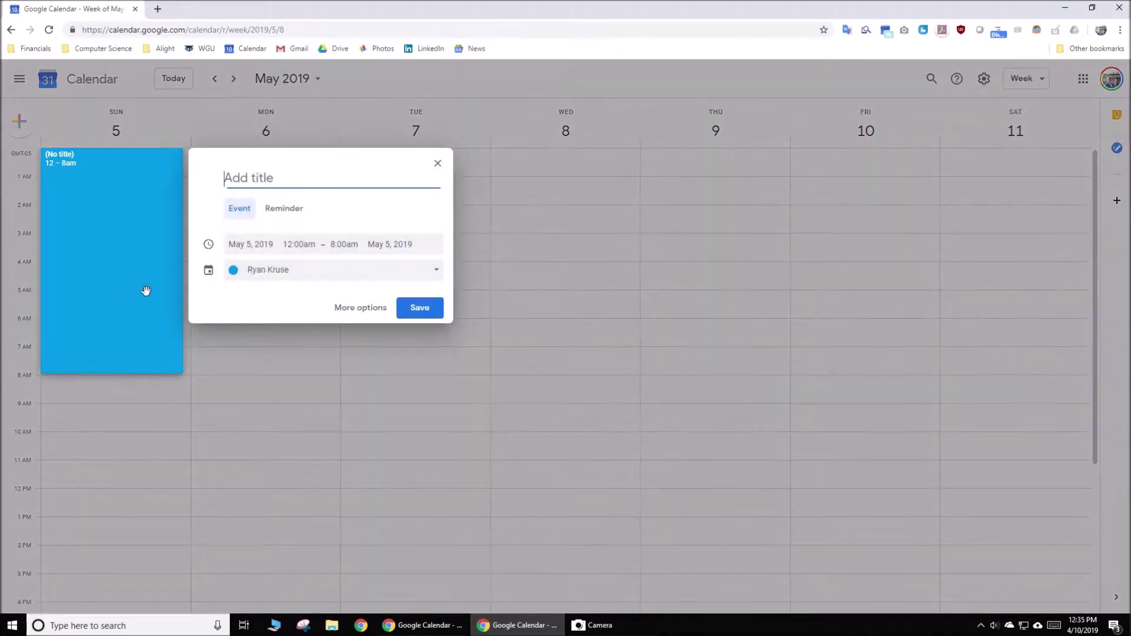
type("Sleep")
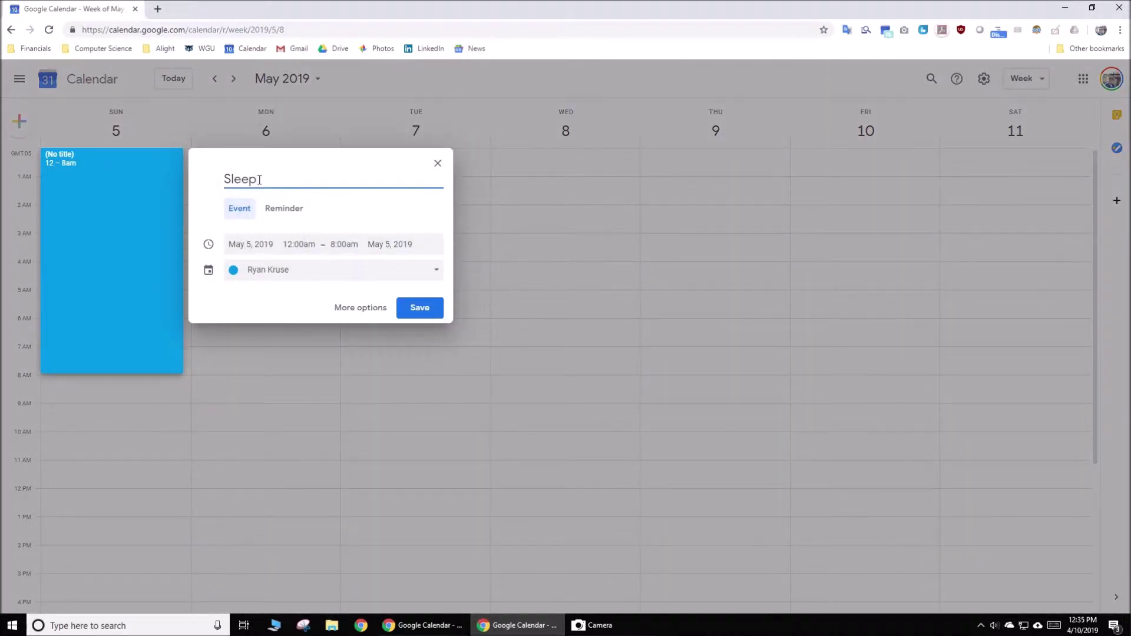
left_click(420, 308)
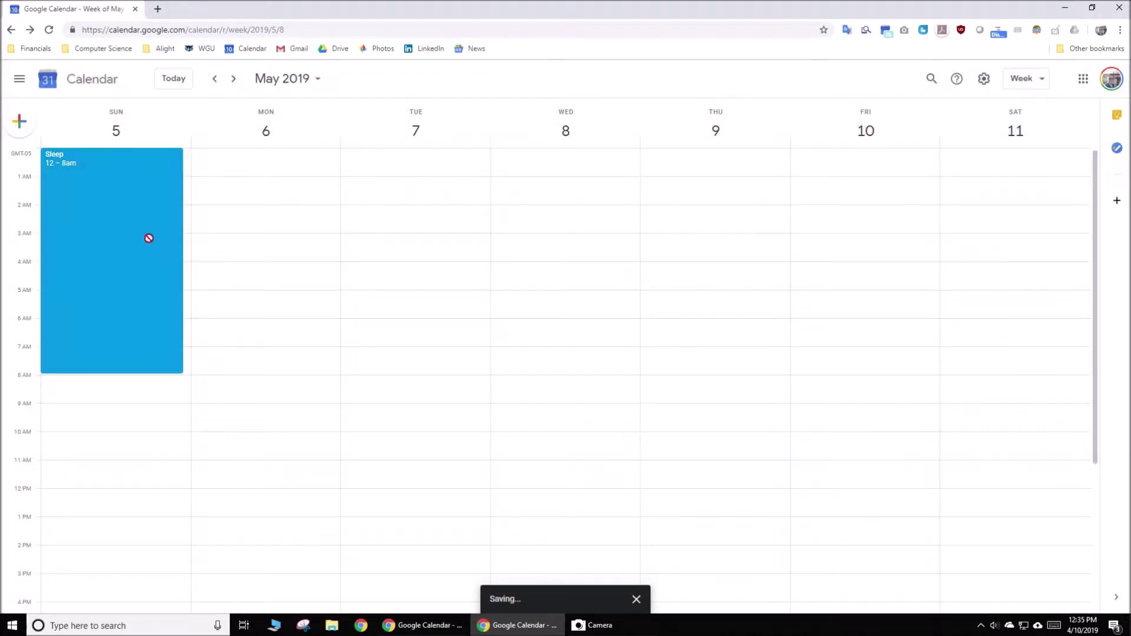
right_click(147, 240)
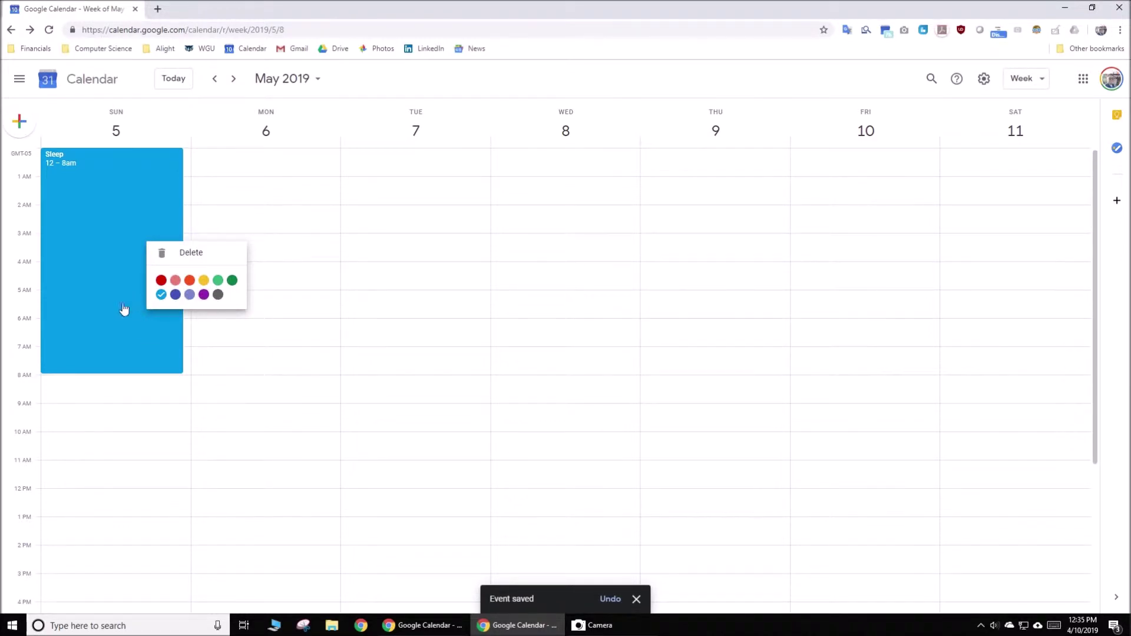
left_click(218, 295)
Step: Add a second Sleep event on Sunday from 10:30pm to 11:30pm
scroll(174, 438, "down", 4)
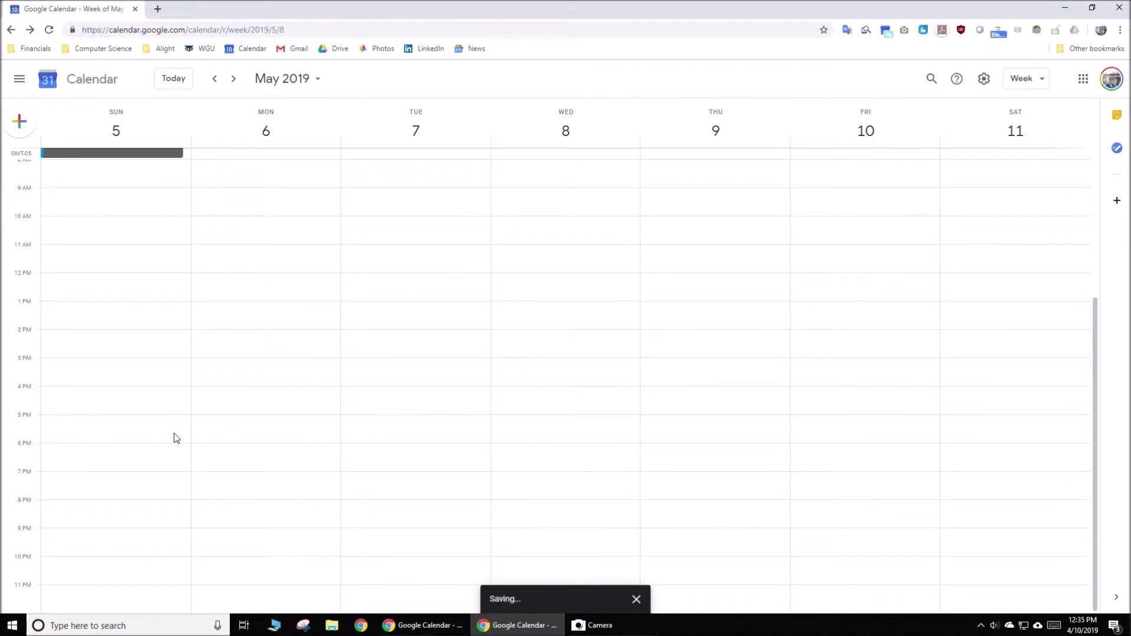
left_click(94, 569)
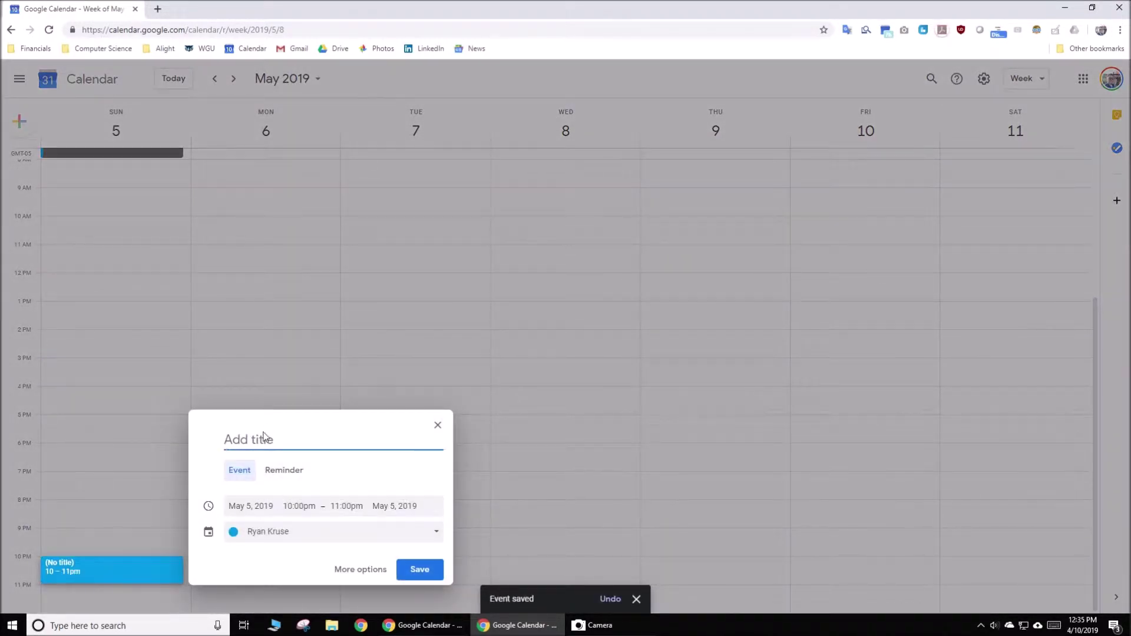
left_click(437, 426)
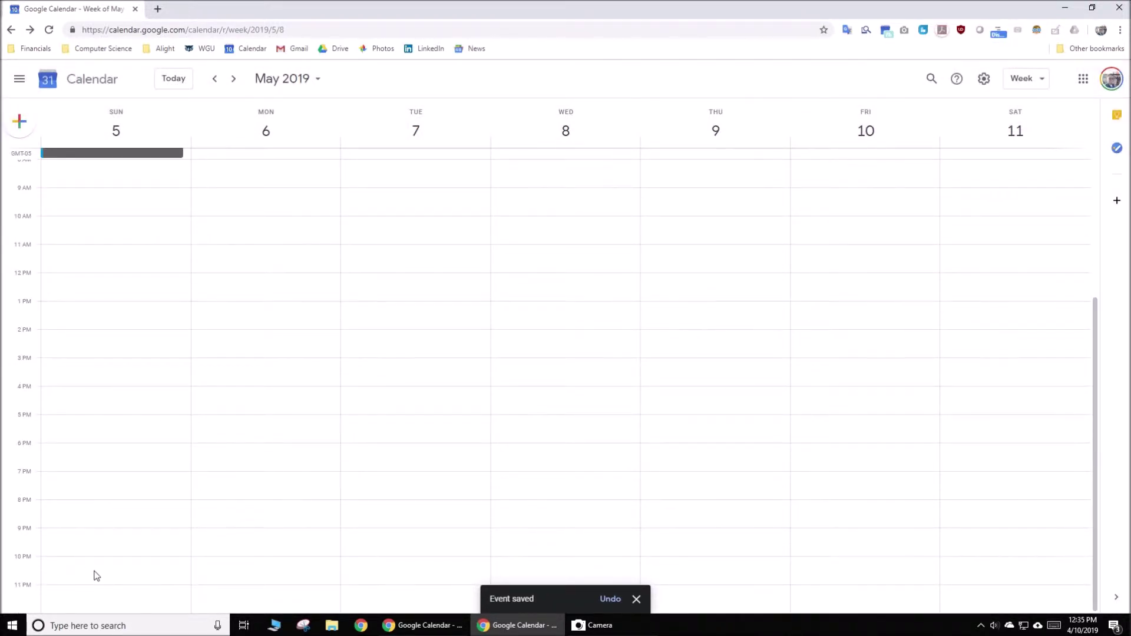
left_click(96, 576)
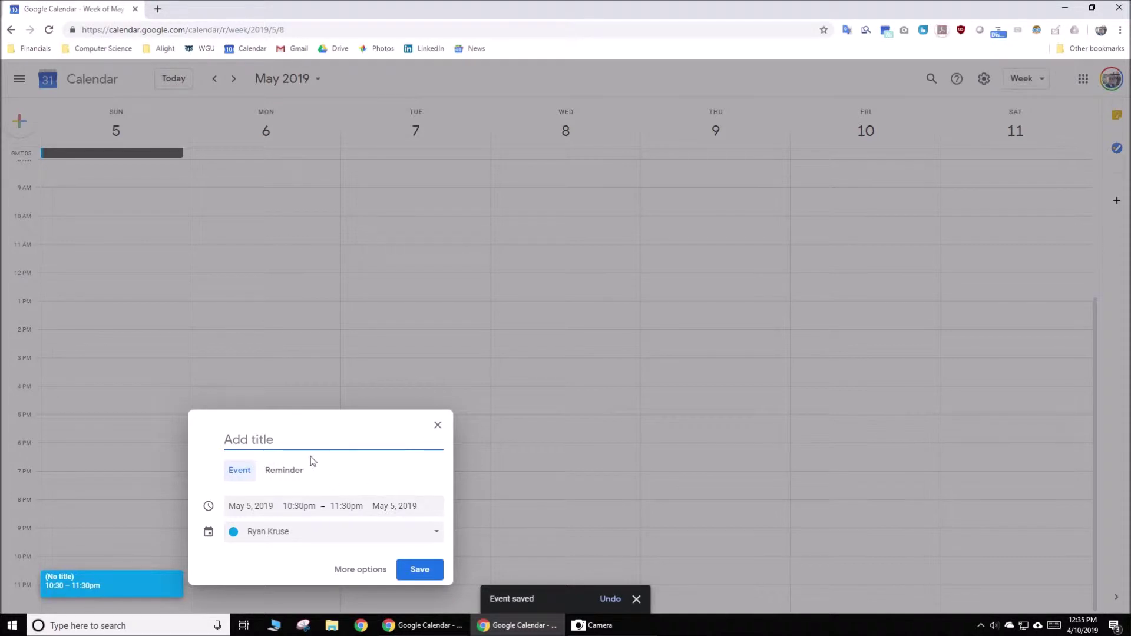
type("Sleep")
key("Return")
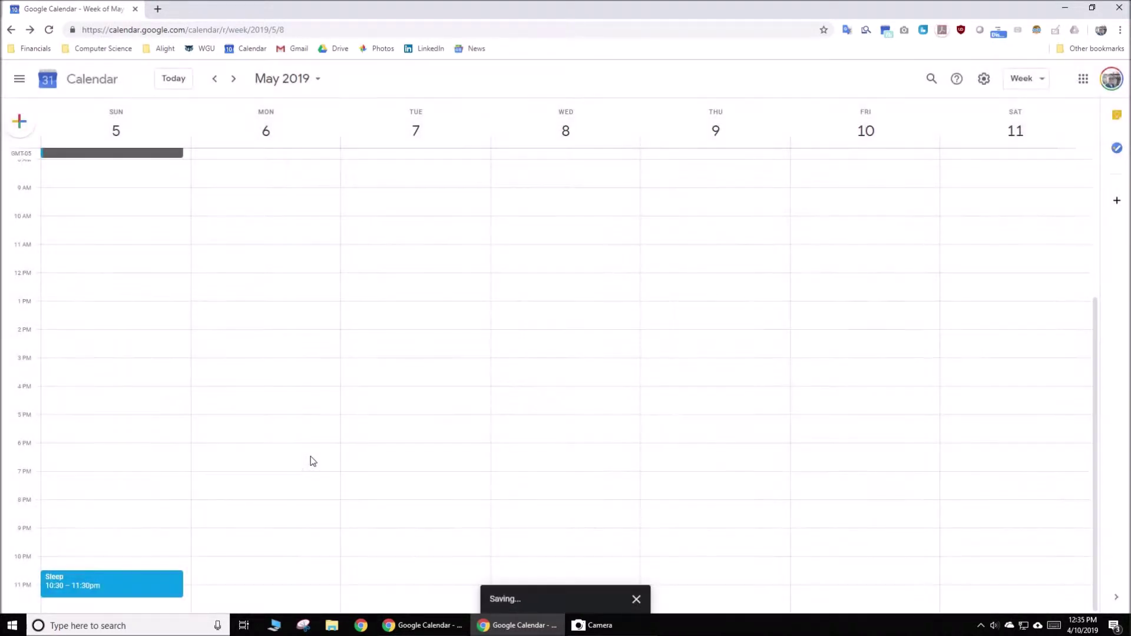
Step: Make the 10:30pm Sleep event end at 7:30am next day, Graphite-coloured and repeating daily
left_click(95, 592)
left_click(338, 438)
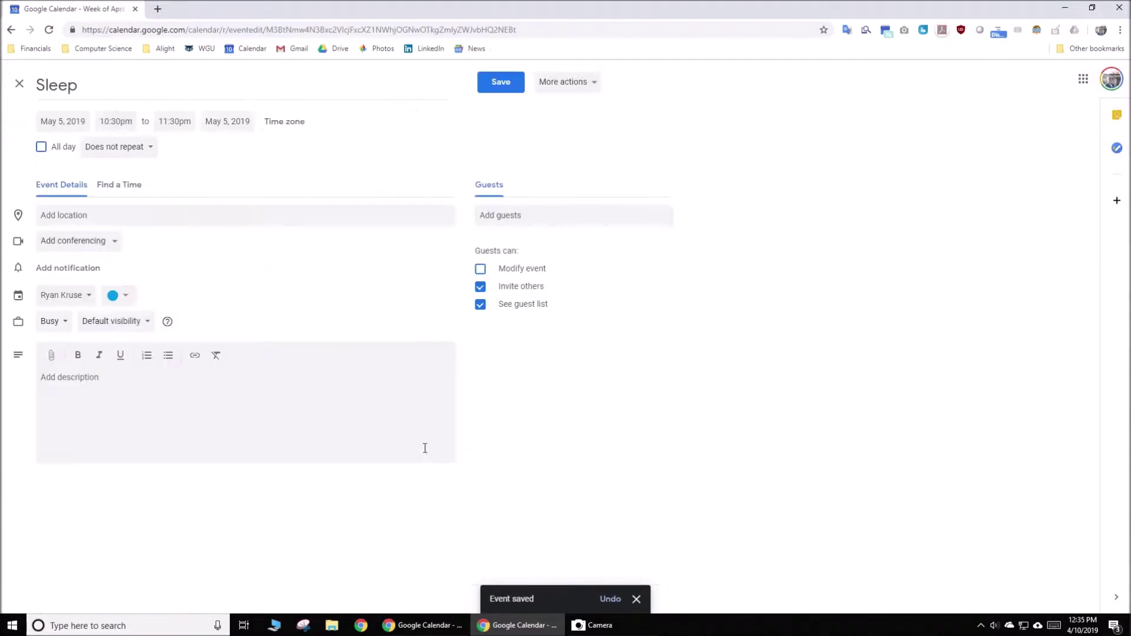
left_click(173, 122)
scroll(230, 188, "down", 8)
scroll(204, 215, "up", 3)
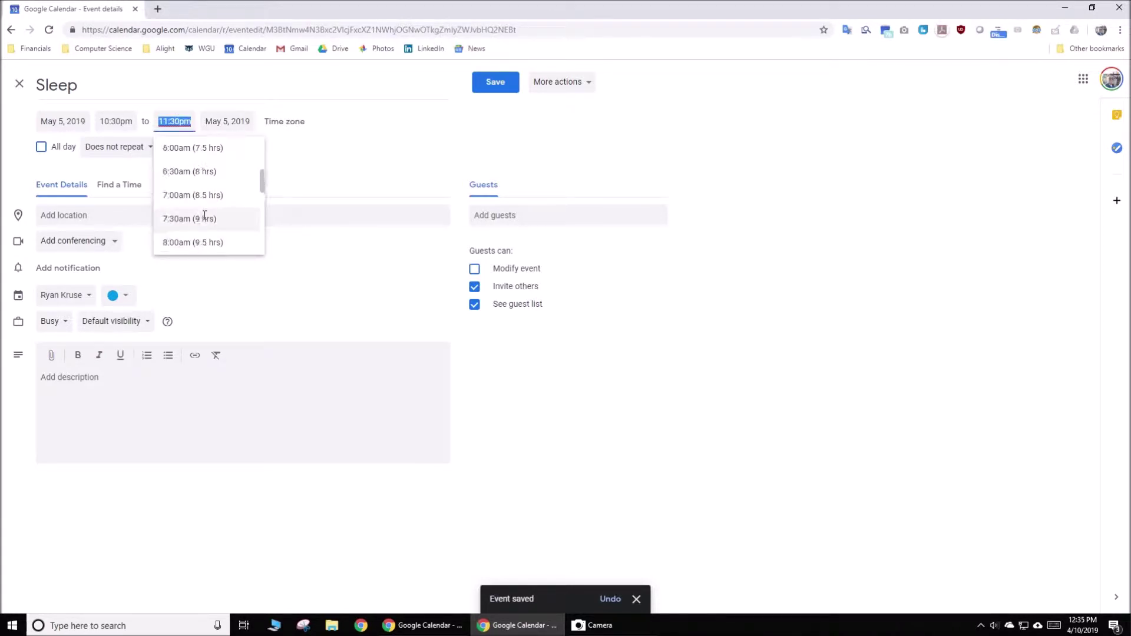
left_click(218, 226)
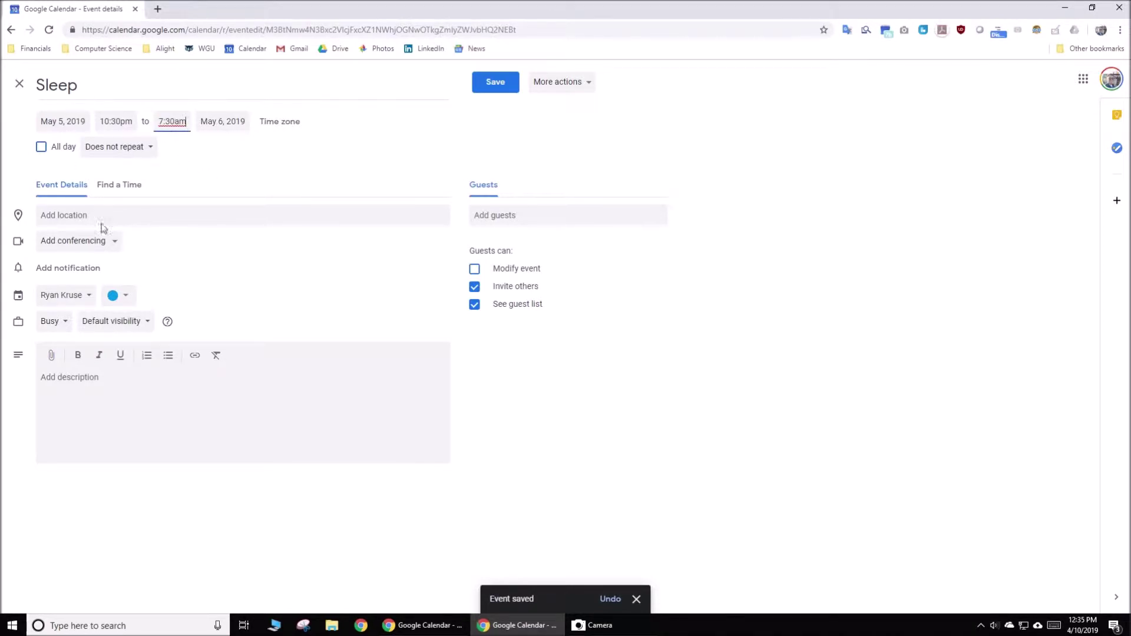
left_click(117, 296)
left_click(112, 367)
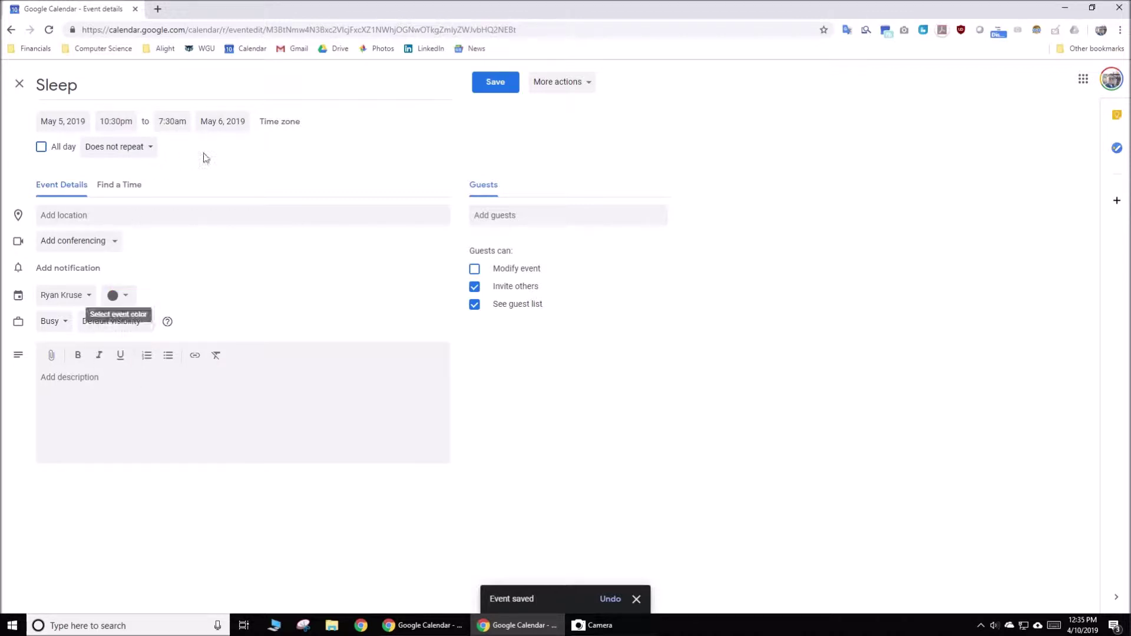
left_click(133, 147)
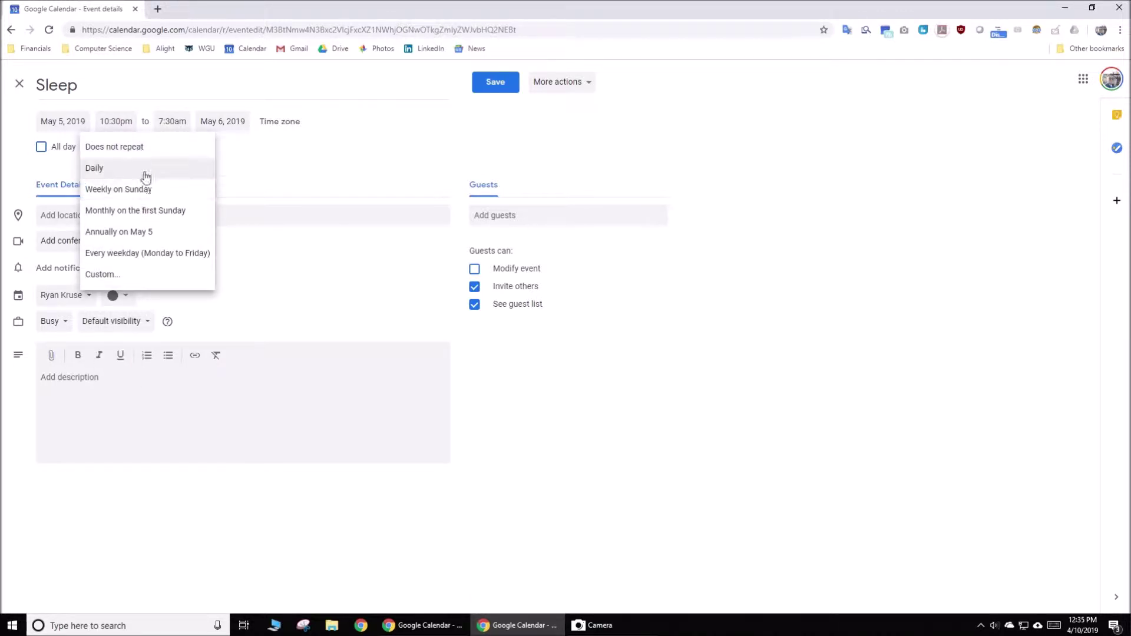
left_click(146, 171)
left_click(489, 87)
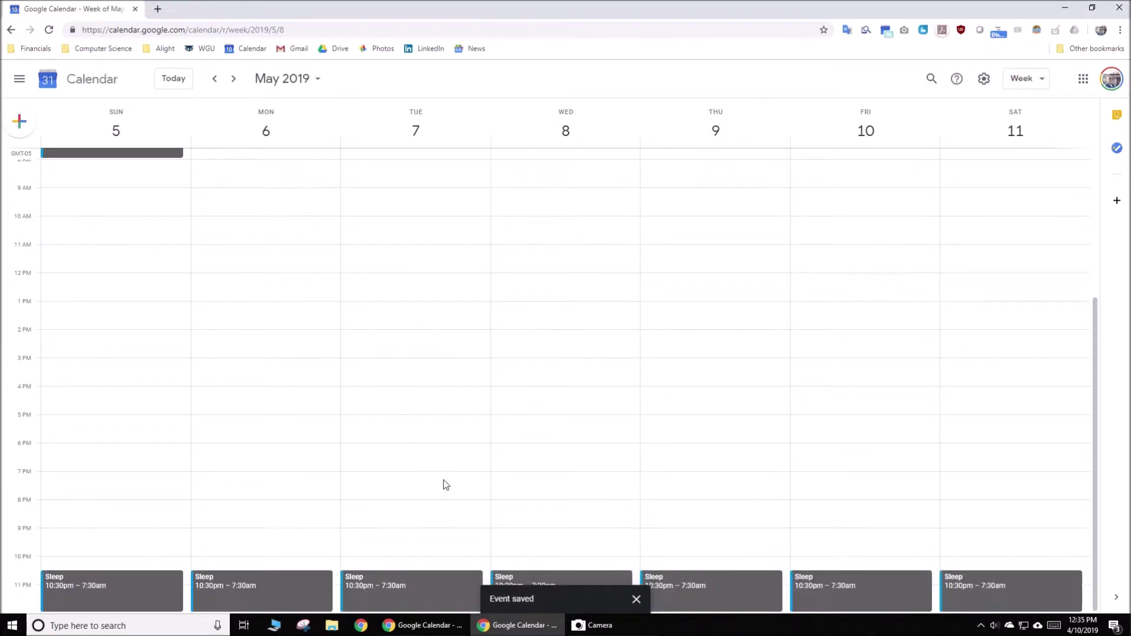
Step: Shift Sunday night's Sleep block to 11:30pm–7:30am and review the week's overnight blocks
scroll(441, 391, "up", 4)
scroll(452, 370, "down", 4)
scroll(465, 483, "up", 4)
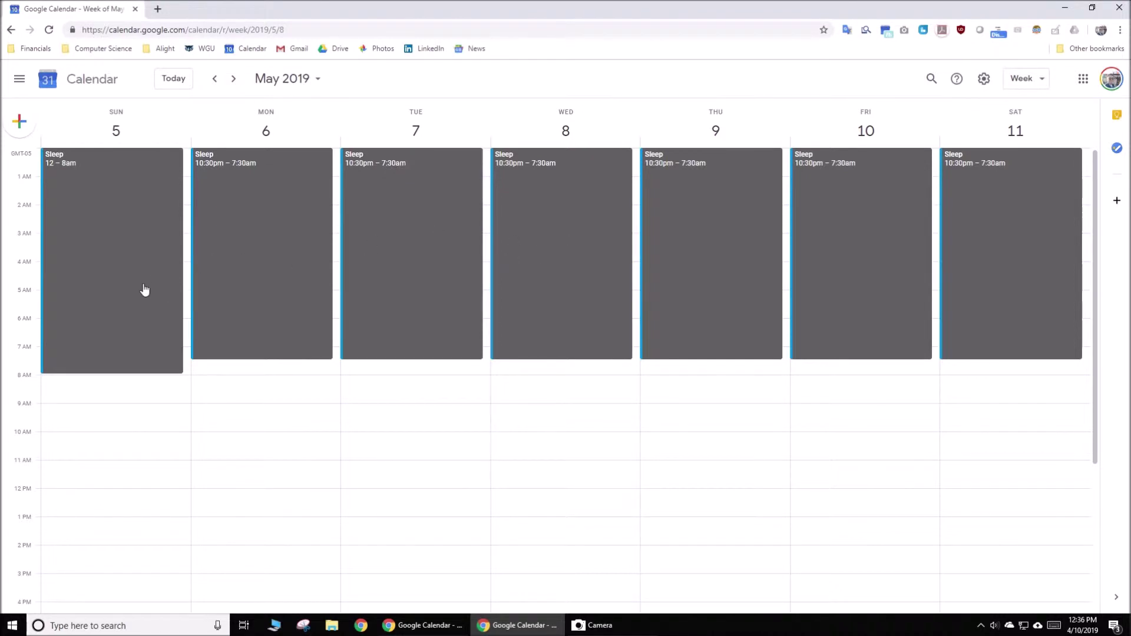
mouse_move(144, 290)
left_mouse_down()
mouse_move(143, 267)
mouse_move(144, 282)
left_mouse_up()
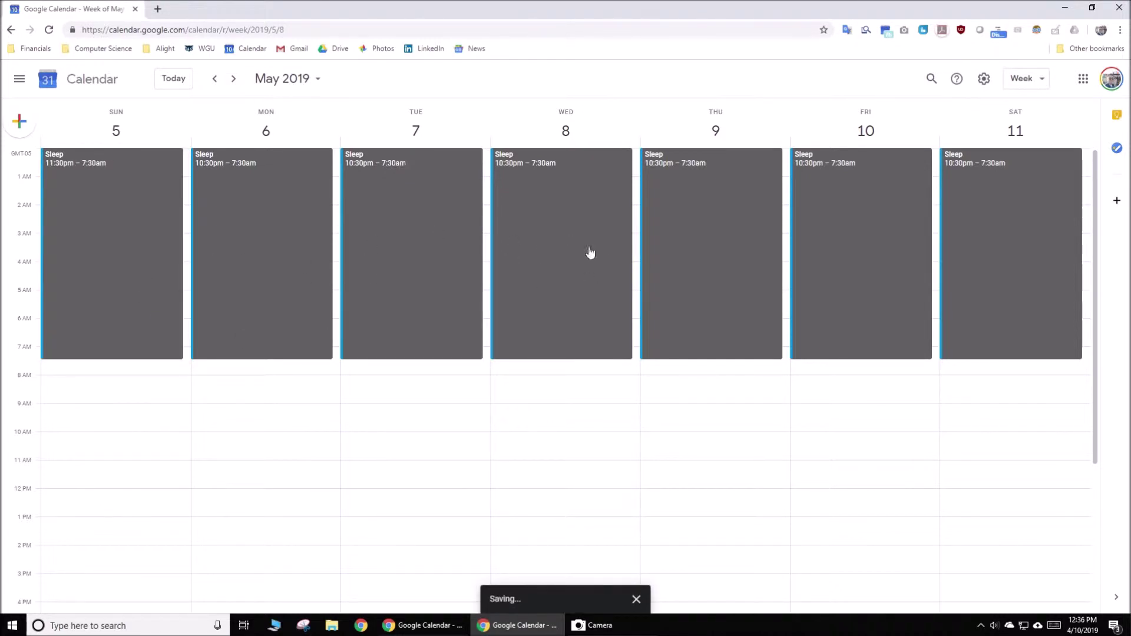
scroll(381, 567, "down", 4)
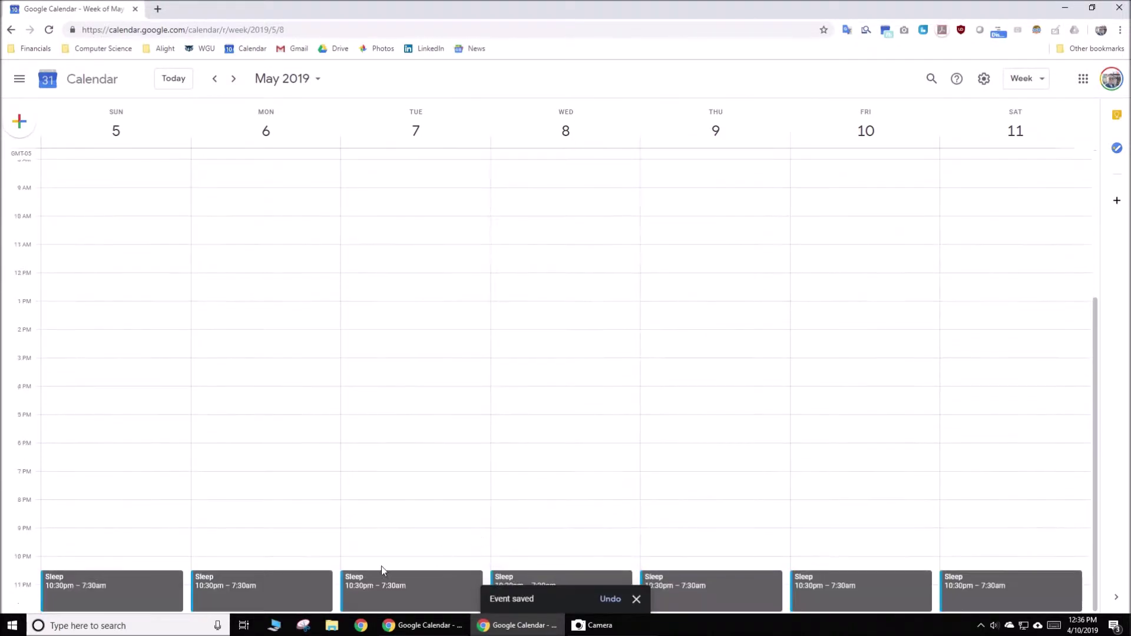
scroll(444, 432, "up", 4)
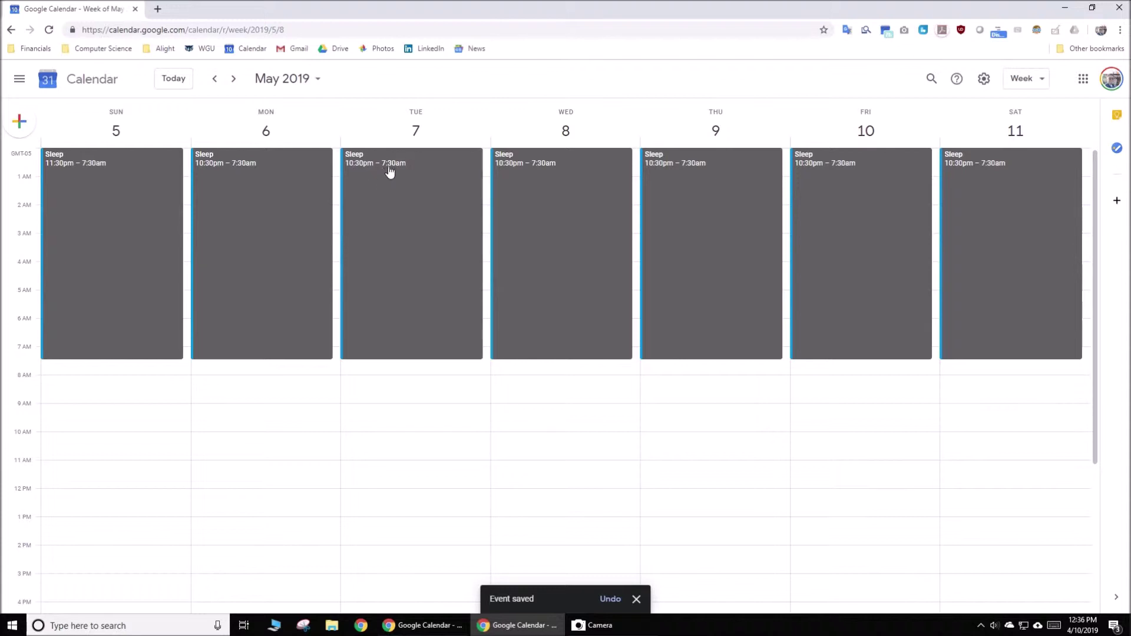
scroll(281, 442, "down", 4)
scroll(277, 383, "up", 4)
scroll(289, 371, "down", 4)
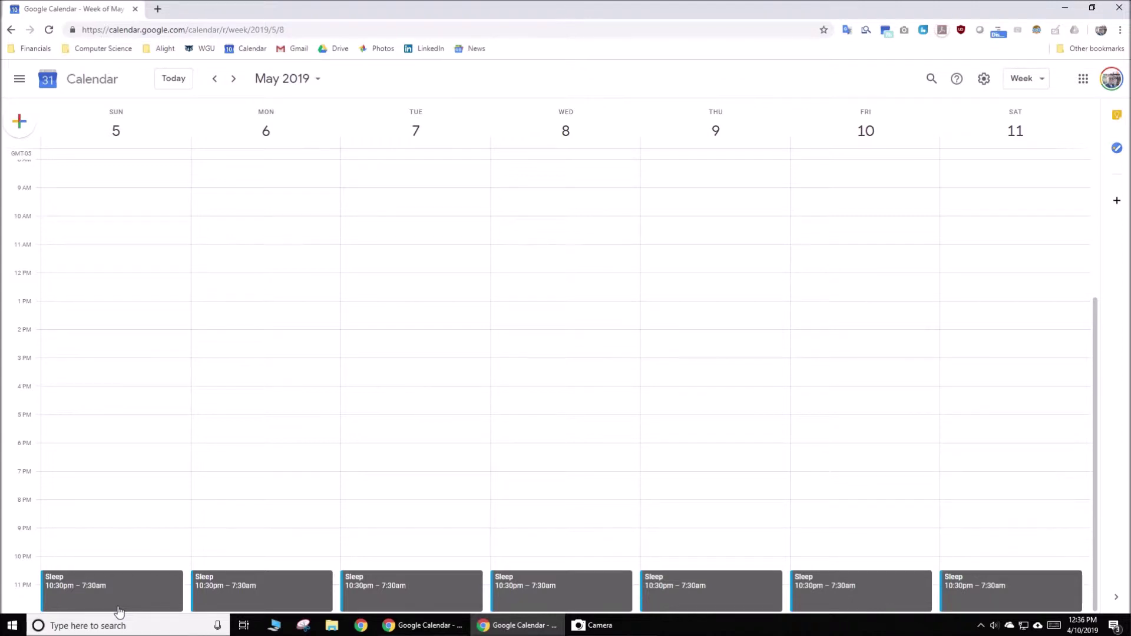
scroll(116, 611, "up", 4)
scroll(242, 371, "down", 3)
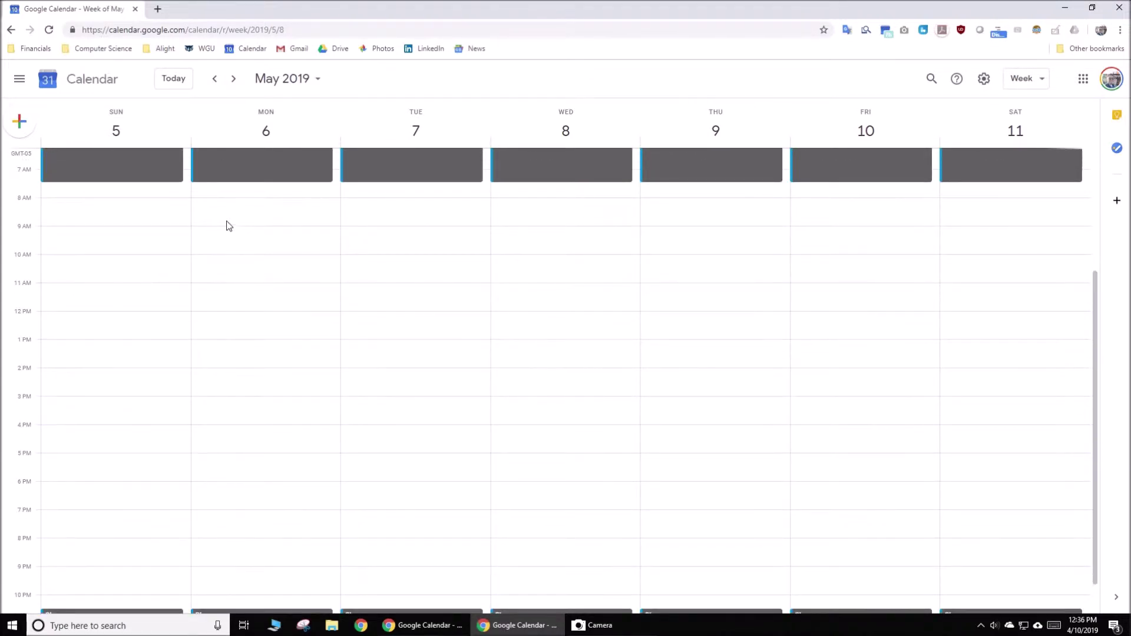
Step: Create a Work event on Monday, May 6 from 8:30am to 5pm
left_click_drag(226, 224, 237, 309)
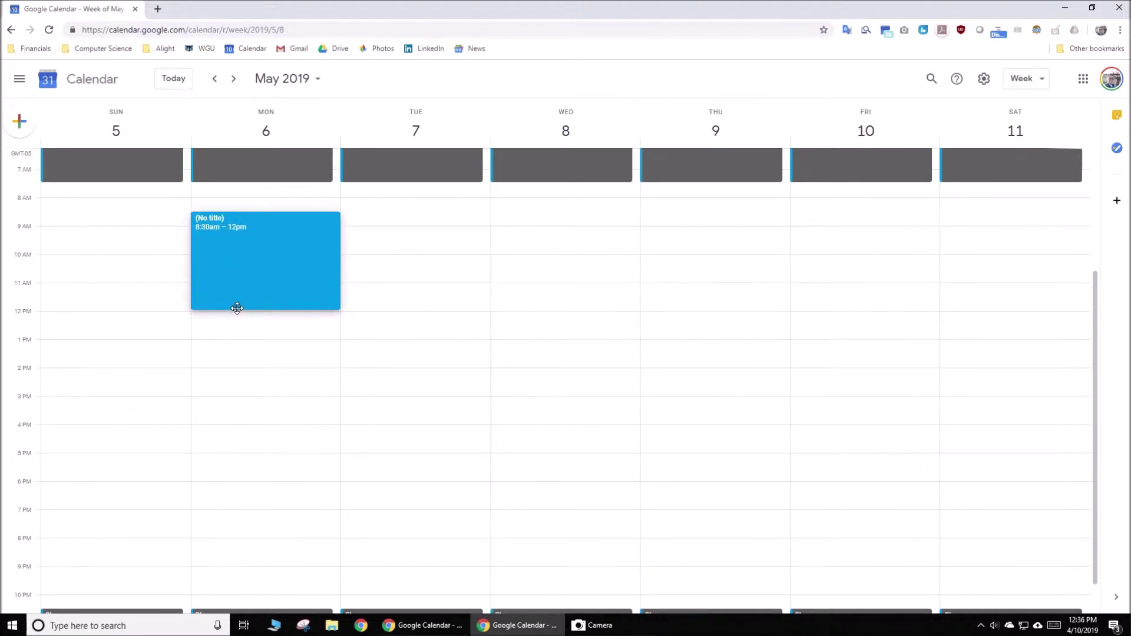
left_click_drag(237, 308, 260, 448)
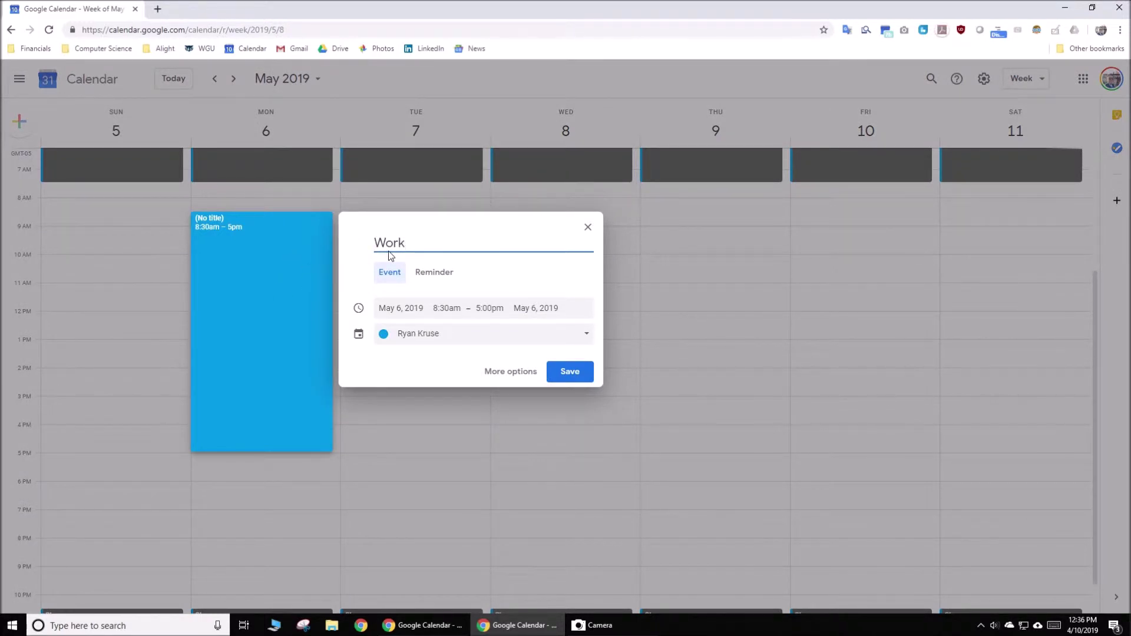
type("Work")
key("Return")
left_click(263, 316)
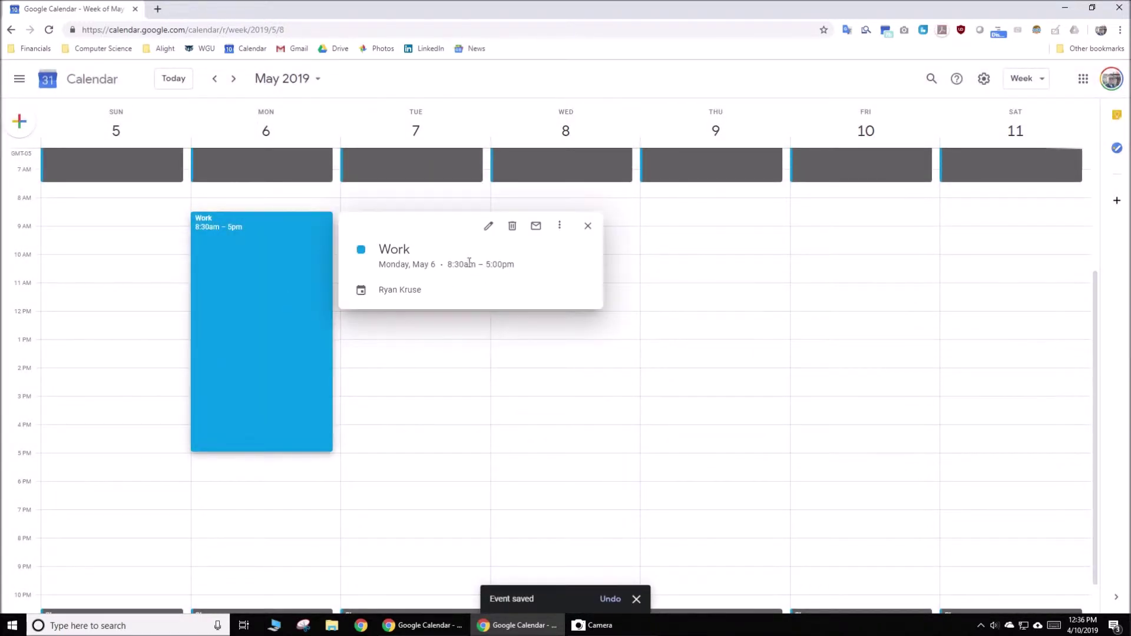
left_click(497, 234)
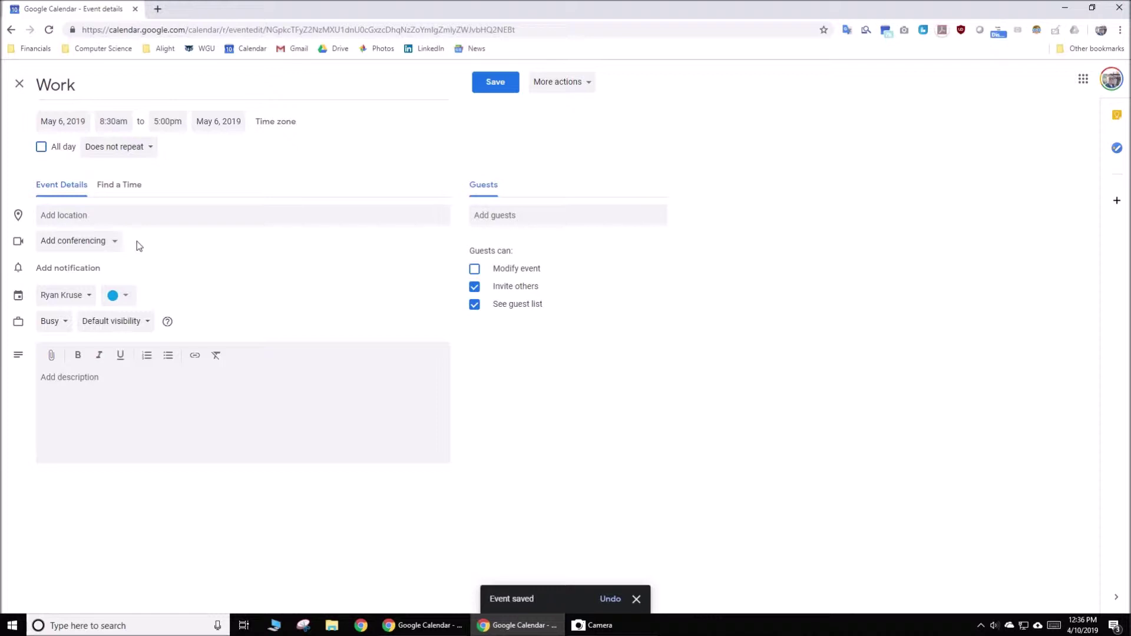
Step: Set Work to repeat every weekday (Monday to Friday), colour it green, and save
left_click(123, 147)
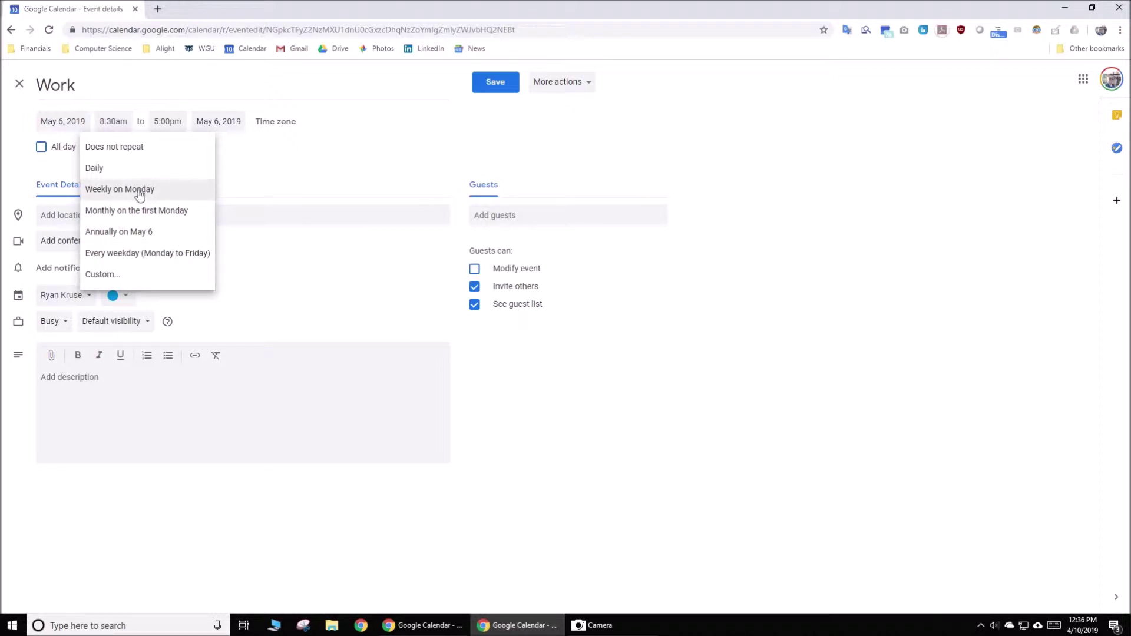
left_click(169, 254)
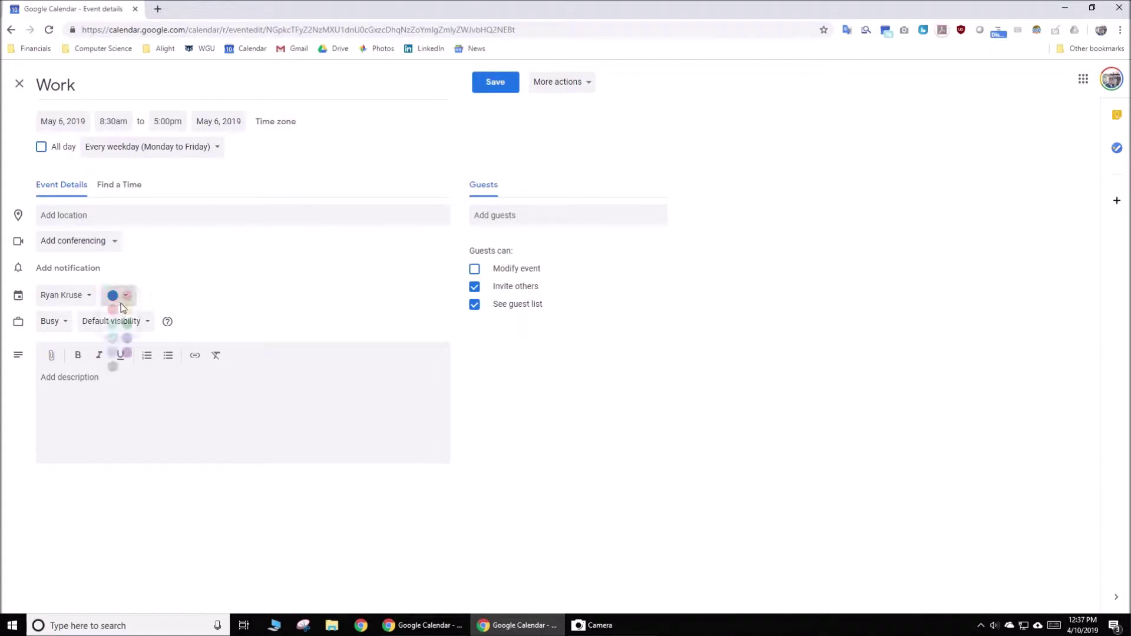
left_click(113, 323)
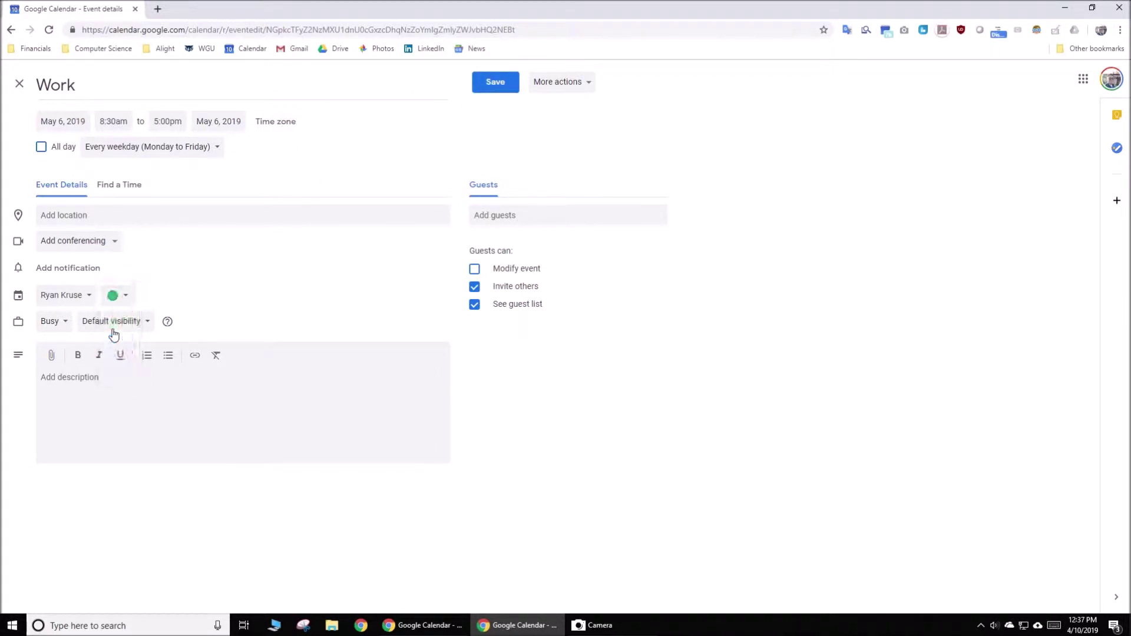
left_click(495, 83)
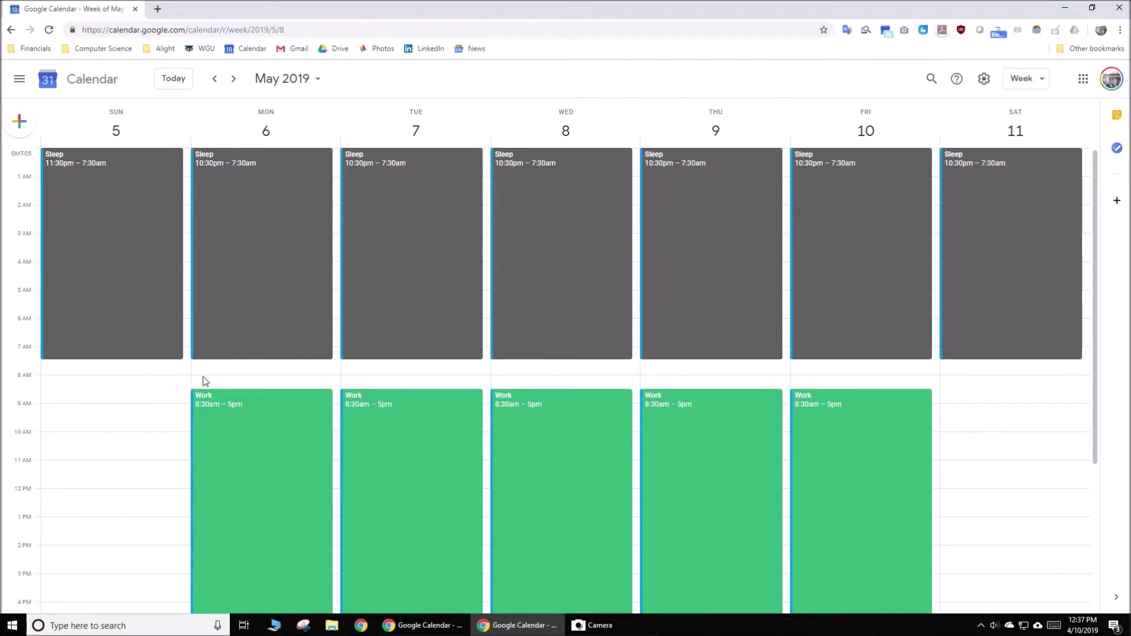
Step: Create a Morning event on Monday from 7:30 to 8:30am
left_click(246, 372)
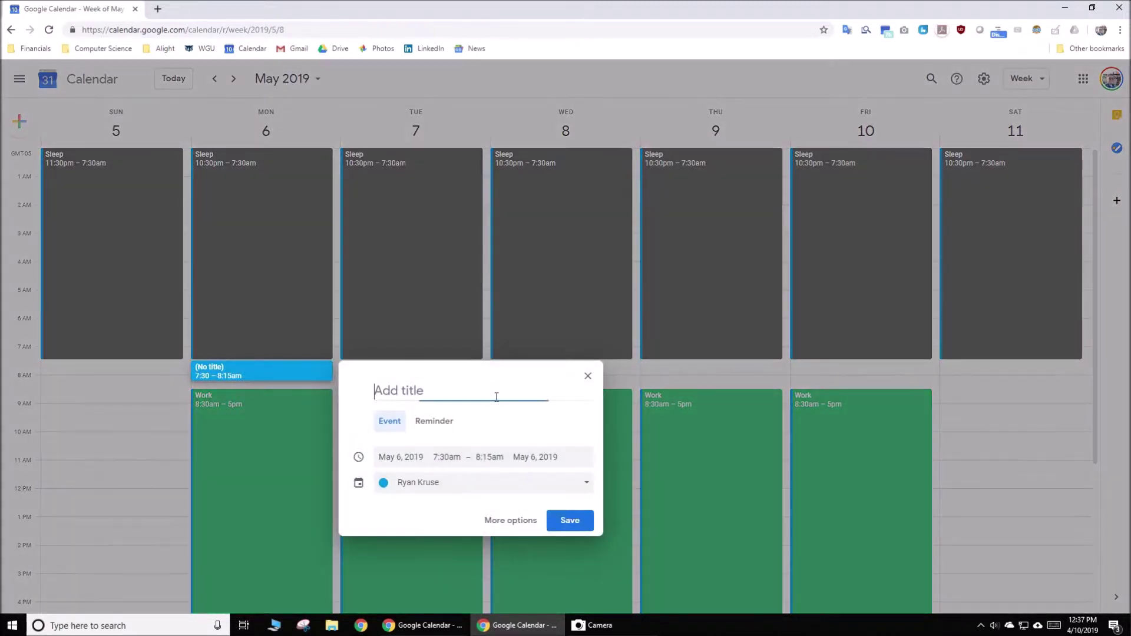
left_click(586, 374)
left_click(293, 370)
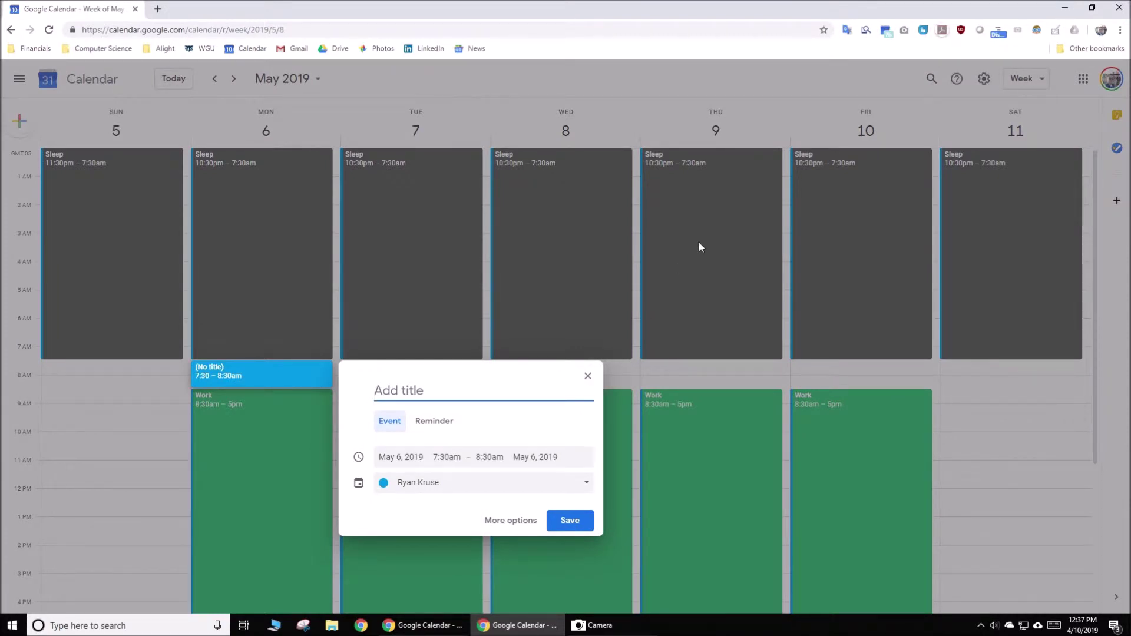
type("Morning")
key("Return")
Step: Make the Morning event repeat every weekday and save it
left_click(271, 368)
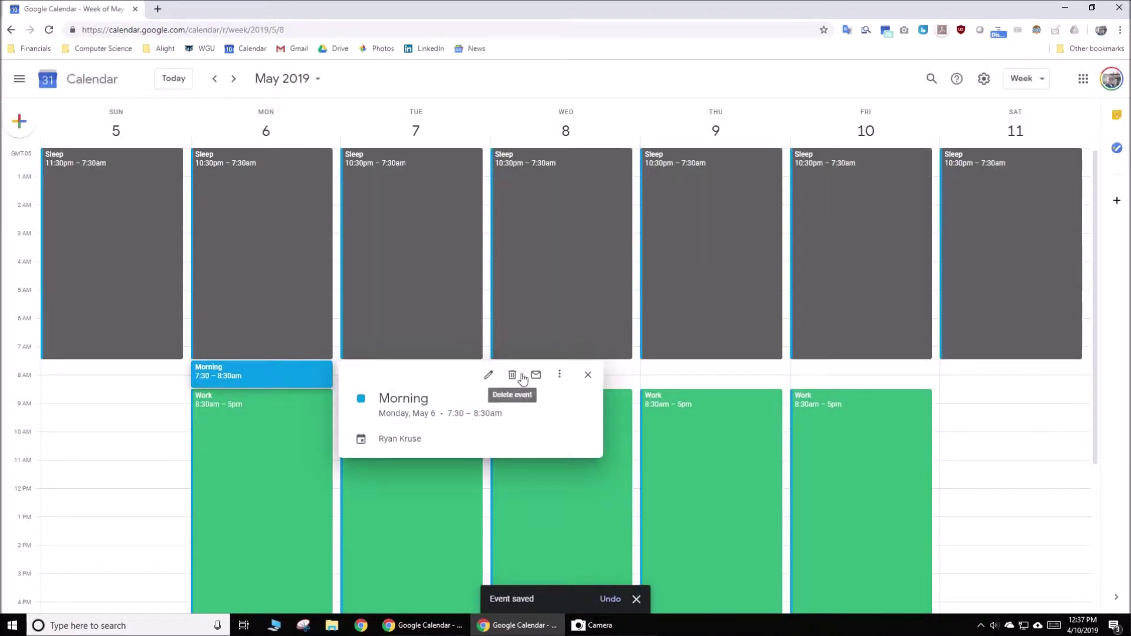
left_click(484, 375)
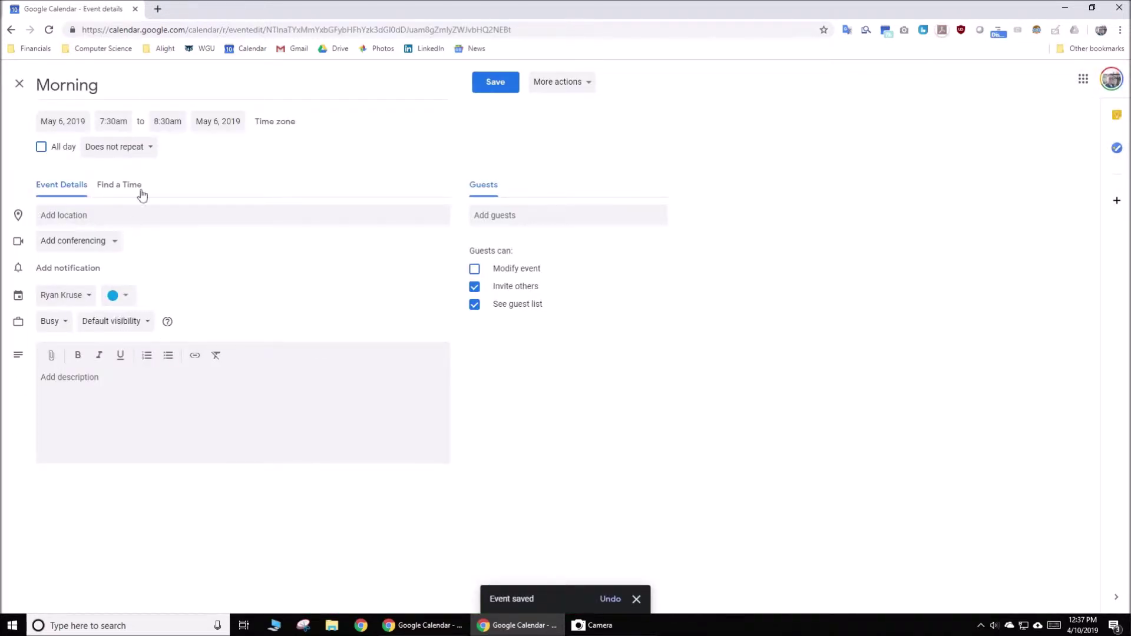
left_click(144, 146)
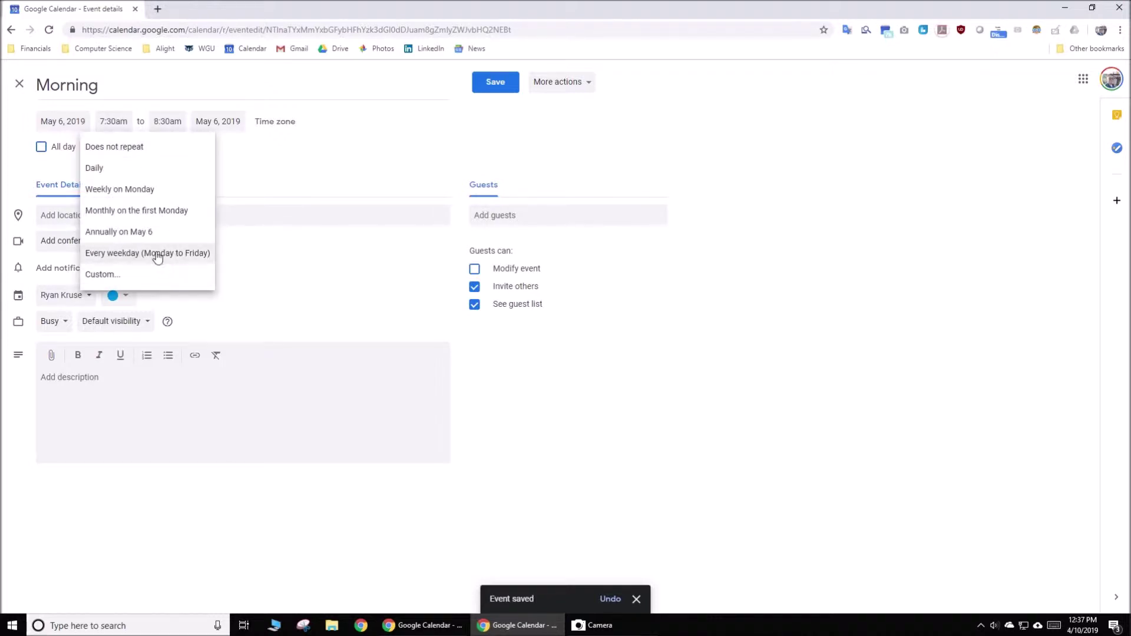
left_click(157, 254)
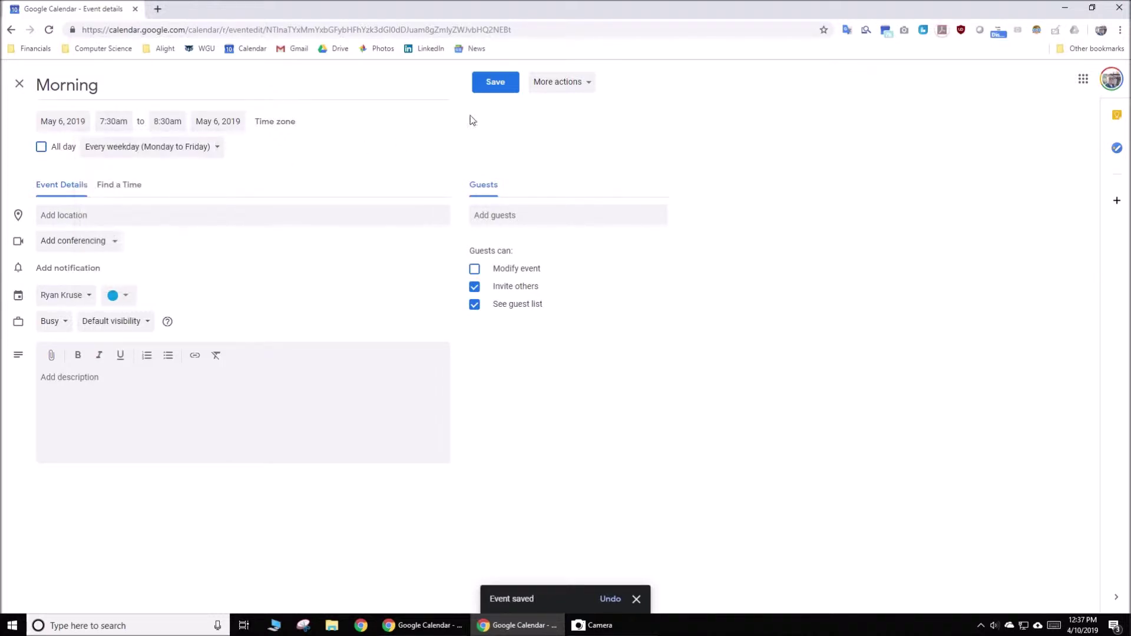
left_click(495, 84)
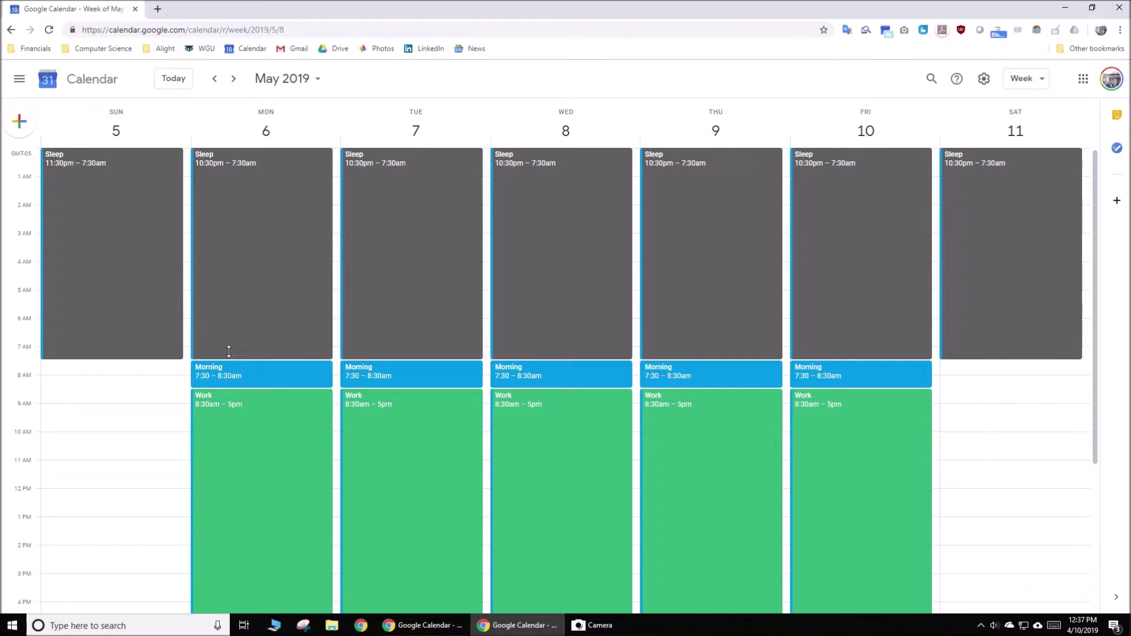
left_click_drag(234, 357, 269, 358)
left_click(644, 388)
left_click(641, 387)
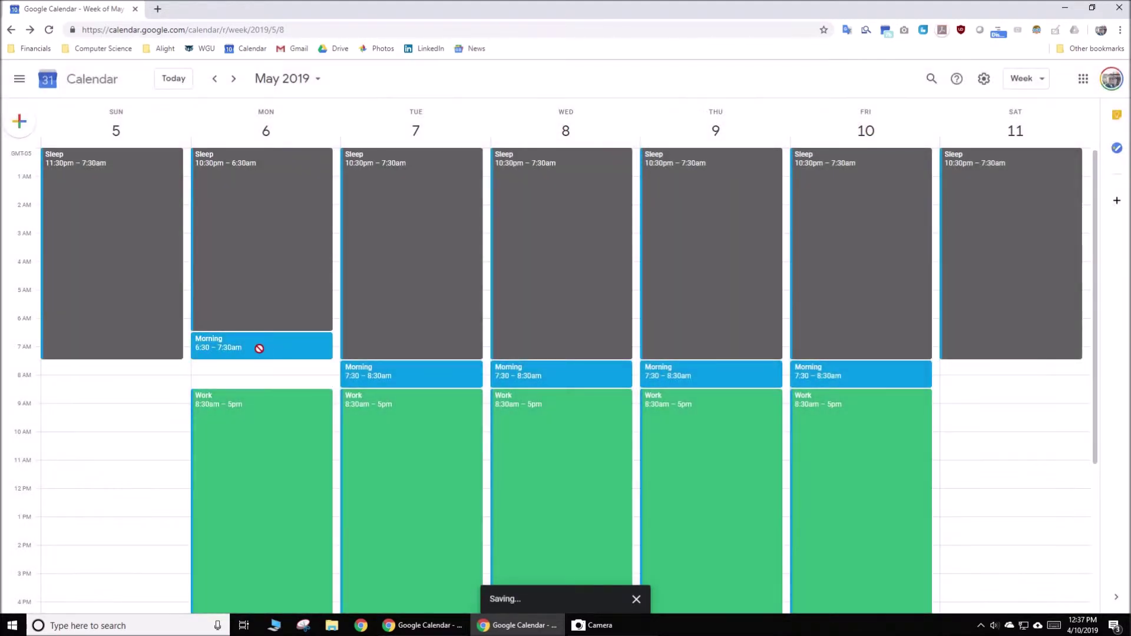
left_click_drag(263, 358, 247, 386)
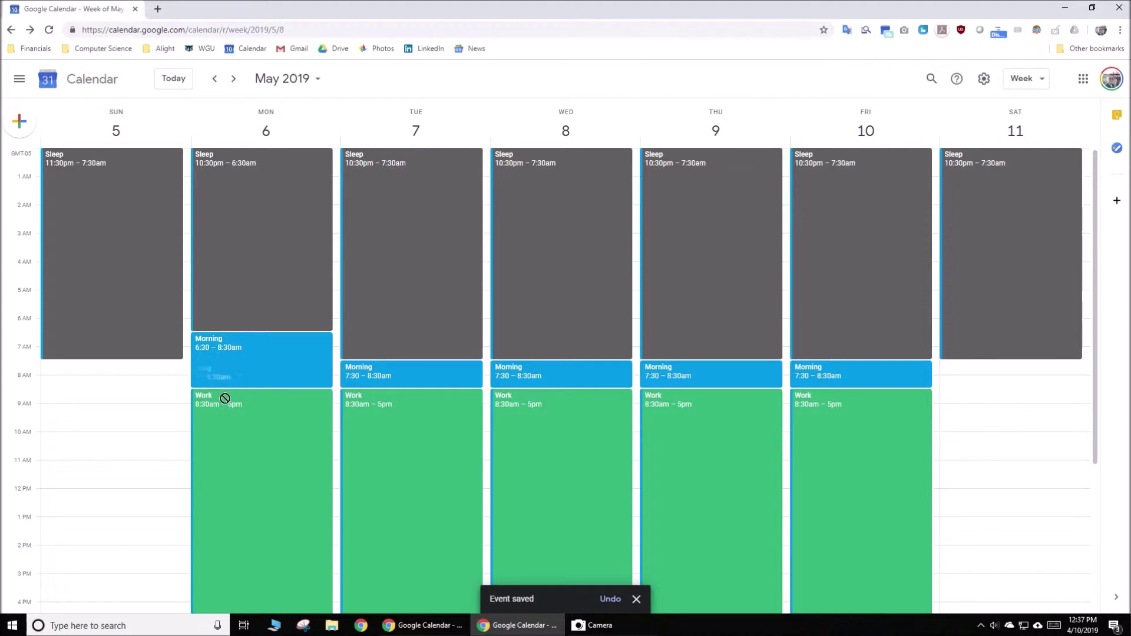
left_click(222, 366)
left_click(223, 328)
left_click_drag(224, 328, 250, 386)
left_click(199, 387)
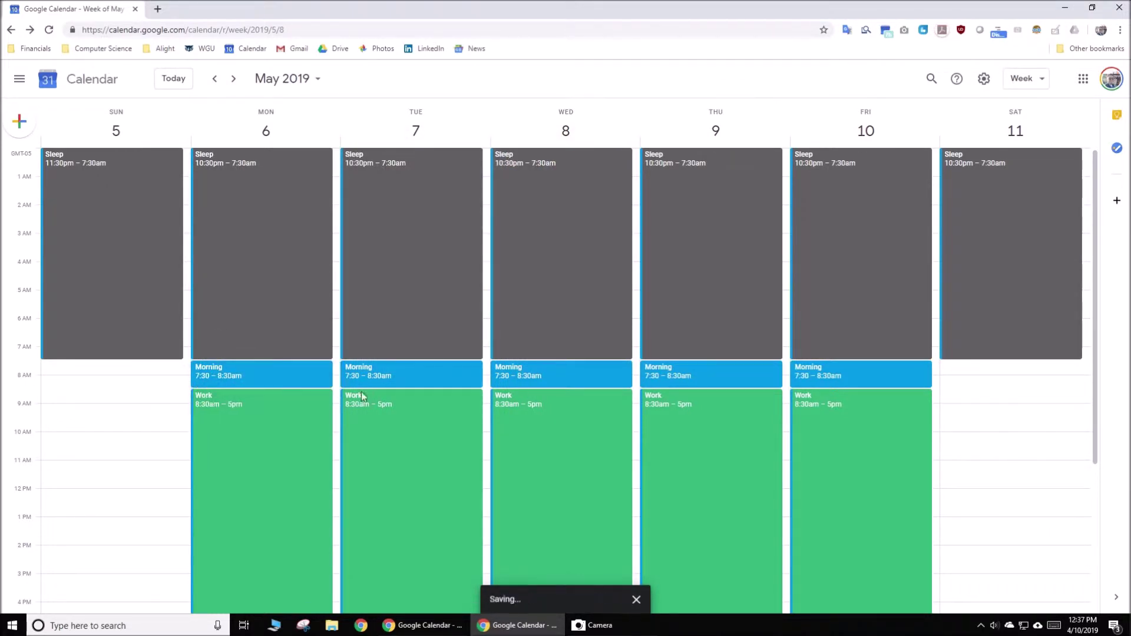
Step: Colour the Monday–Friday 7:30–8:30am Morning events dark green
scroll(233, 270, "down", 3)
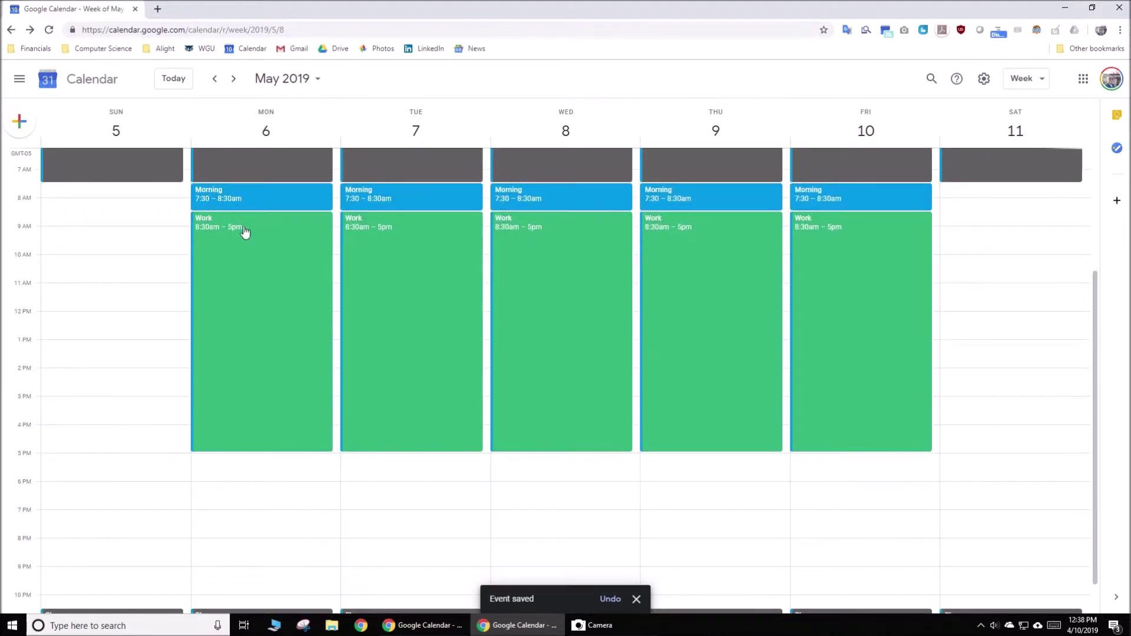
scroll(248, 285, "up", 2)
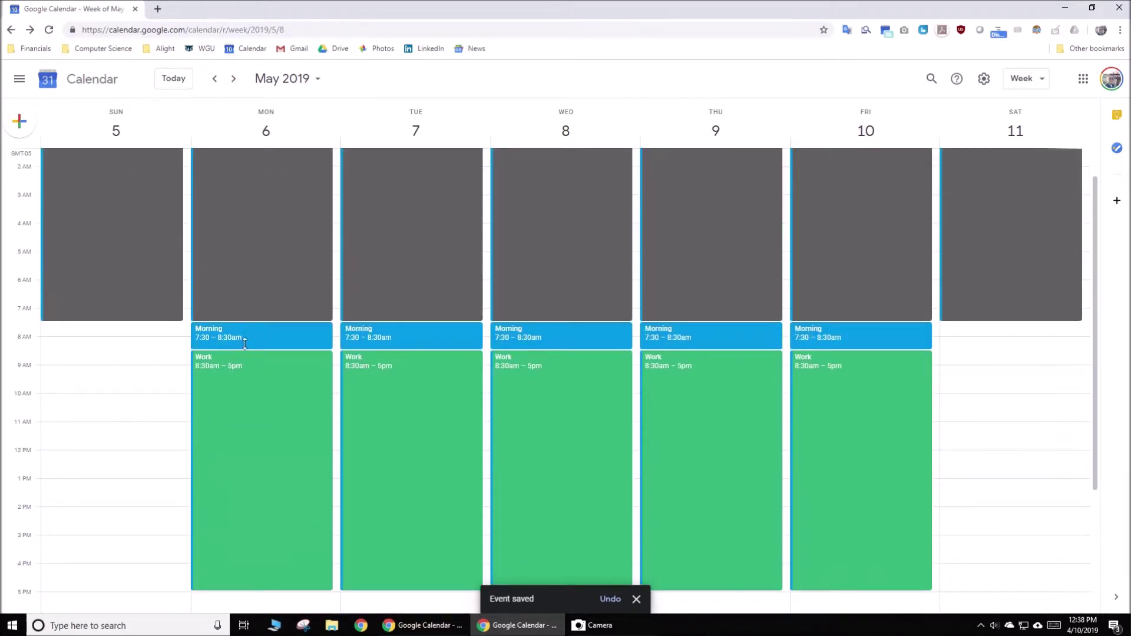
scroll(265, 259, "down", 3)
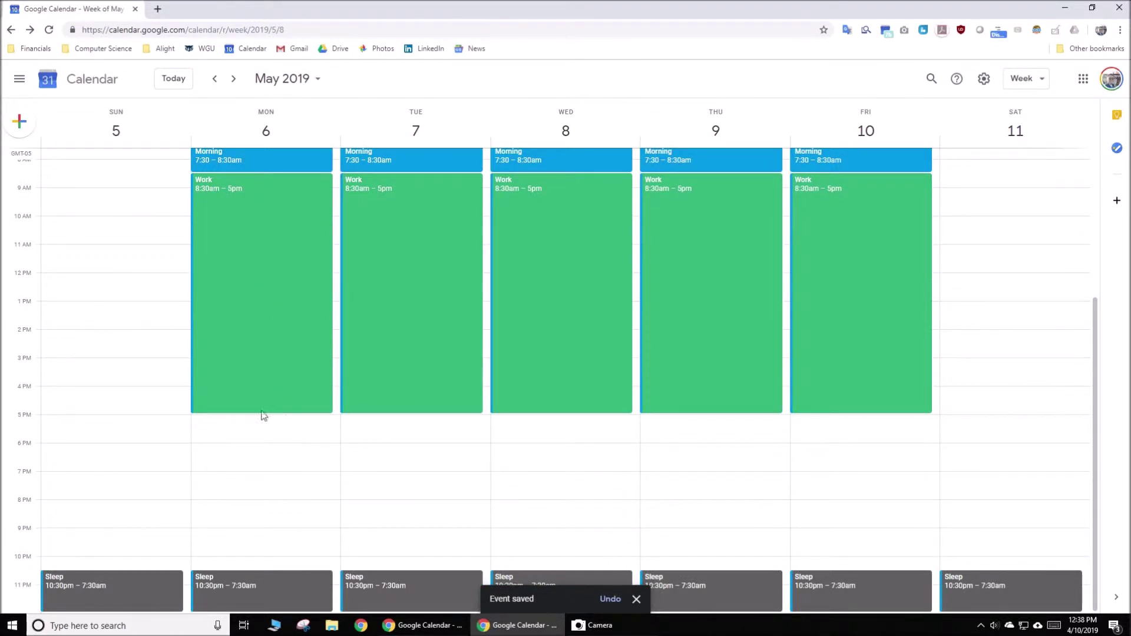
scroll(253, 371, "up", 3)
scroll(397, 346, "down", 3)
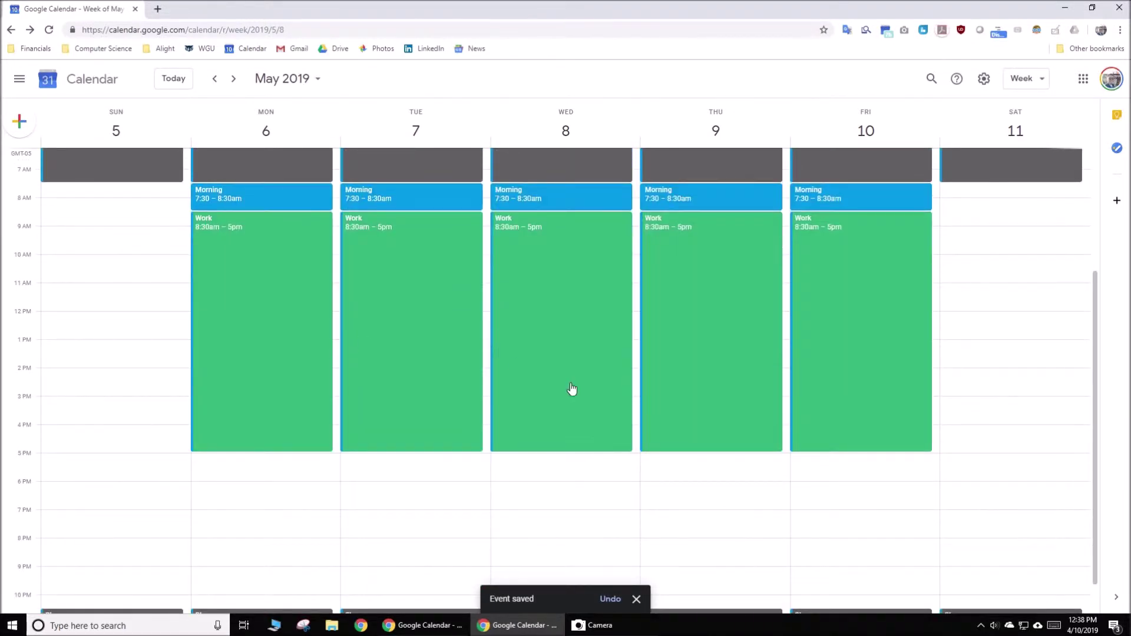
scroll(639, 391, "down", 1)
scroll(422, 397, "up", 4)
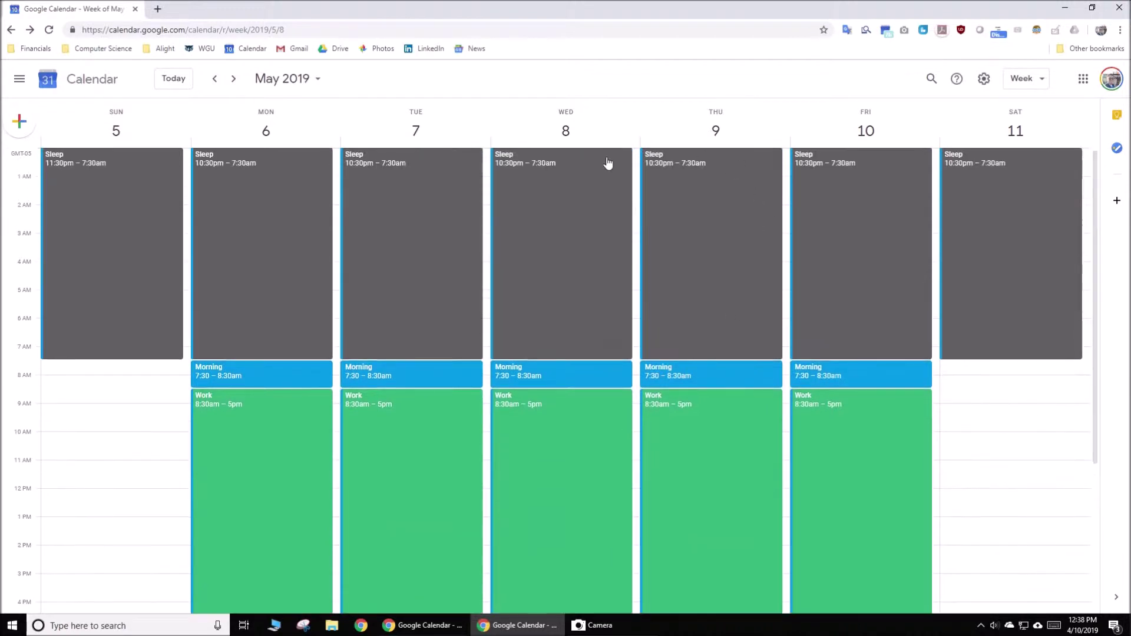
scroll(571, 451, "down", 4)
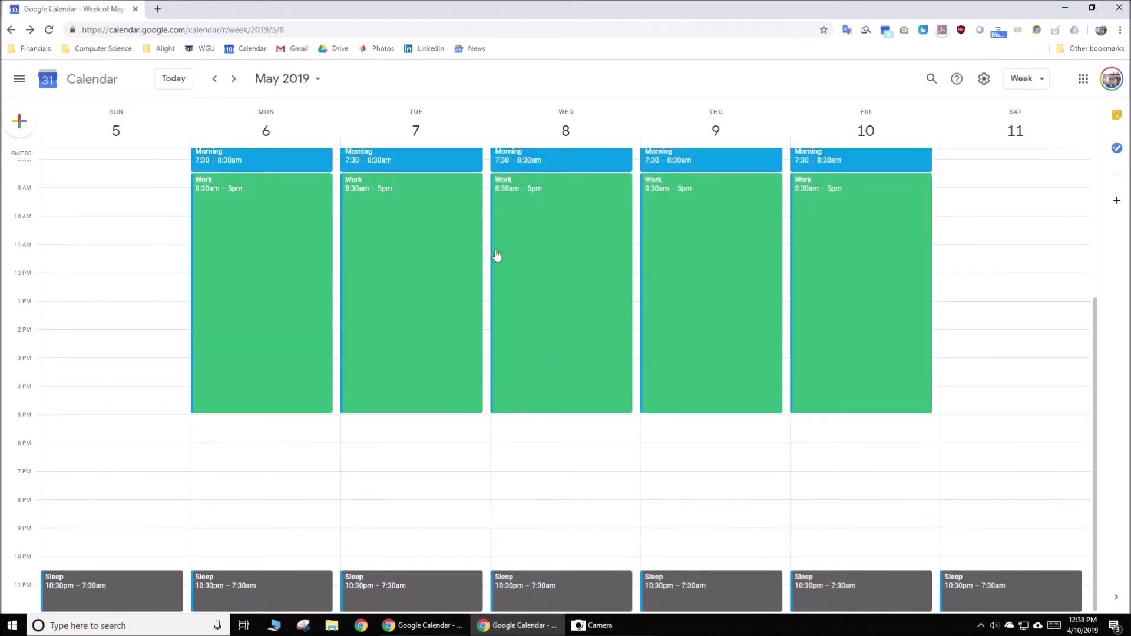
scroll(293, 380, "up", 4)
right_click(293, 381)
left_click(340, 410)
scroll(245, 218, "down", 4)
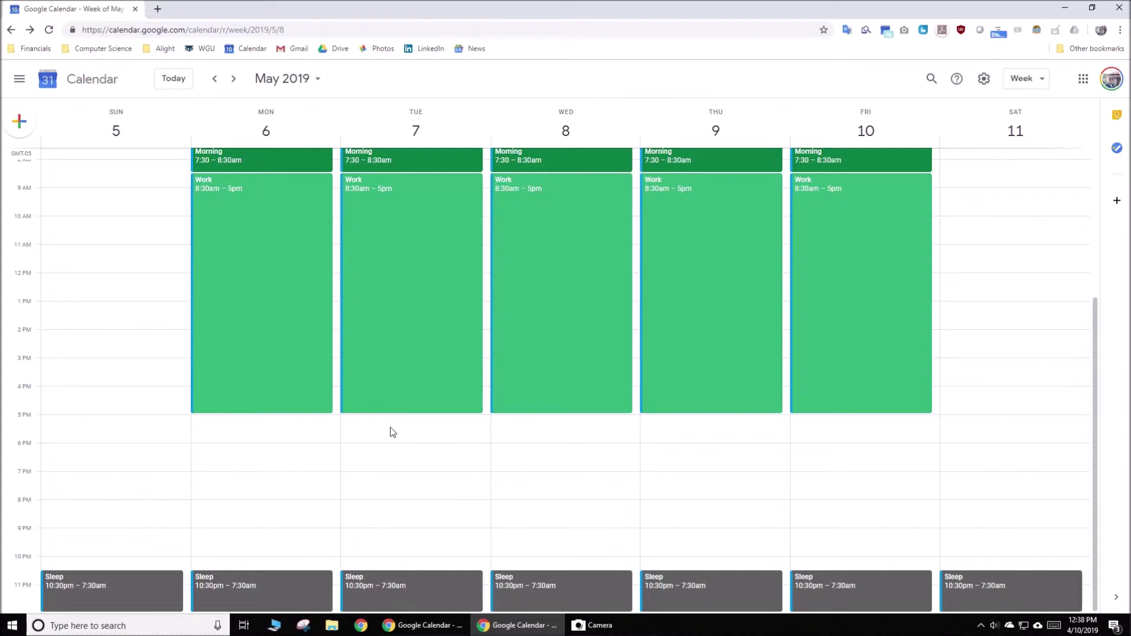
Step: Draw 7–9pm events for Social Meetup on Wednesday and Phone Calls on Friday
left_click_drag(393, 428, 399, 464)
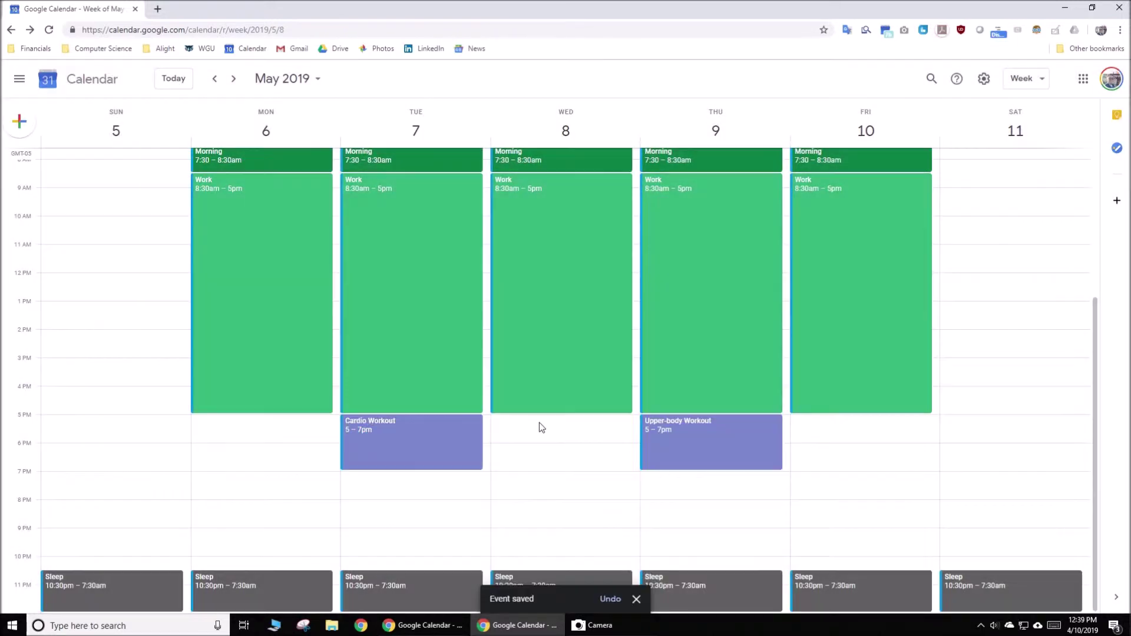
left_click_drag(540, 422, 548, 468)
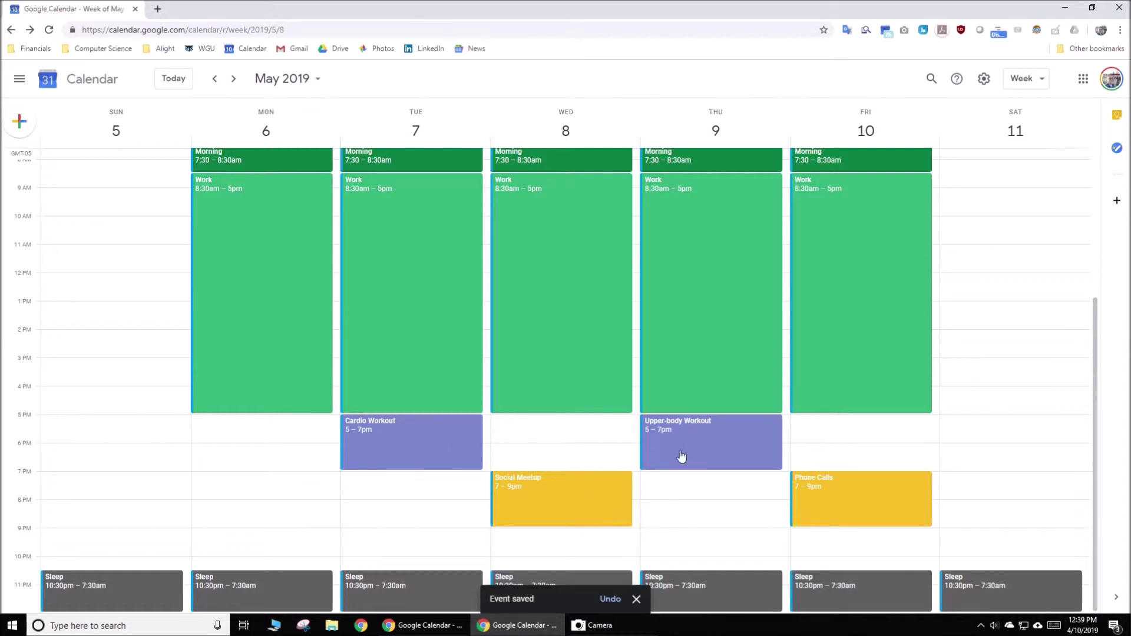
scroll(540, 301, "up", 3)
scroll(585, 358, "down", 3)
scroll(353, 347, "up", 3)
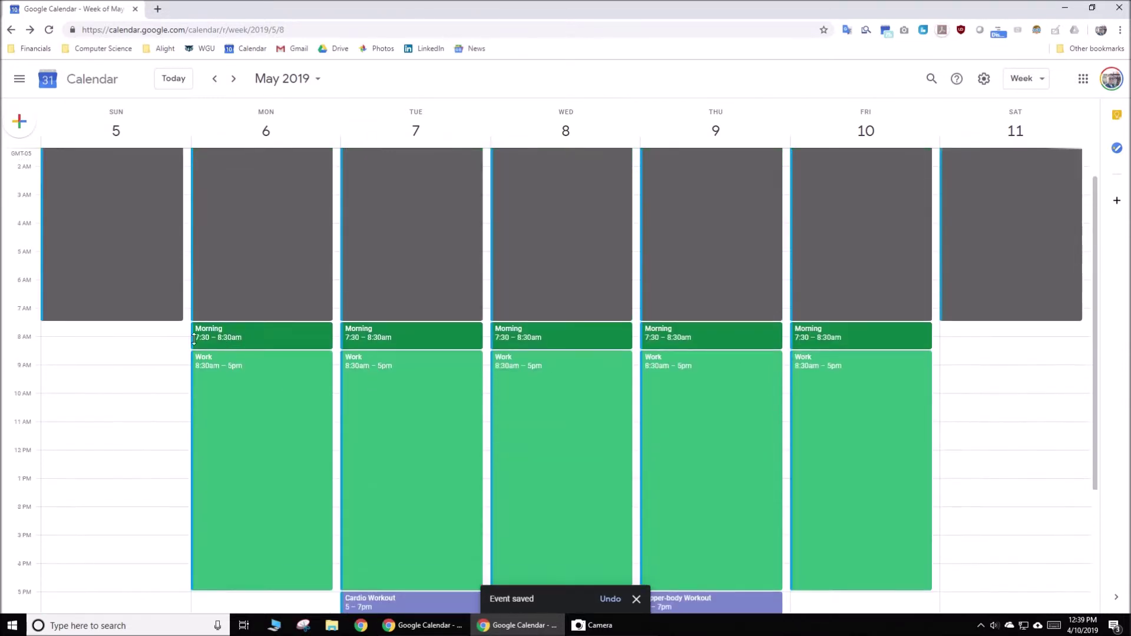
scroll(116, 340, "down", 2)
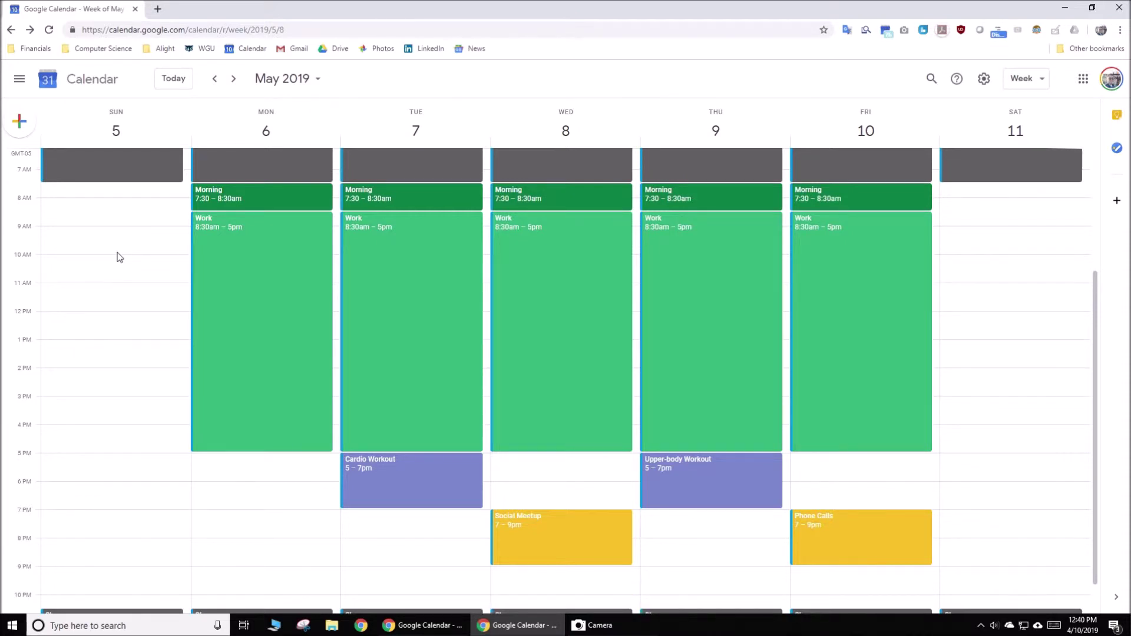
scroll(109, 289, "up", 3)
scroll(102, 294, "down", 3)
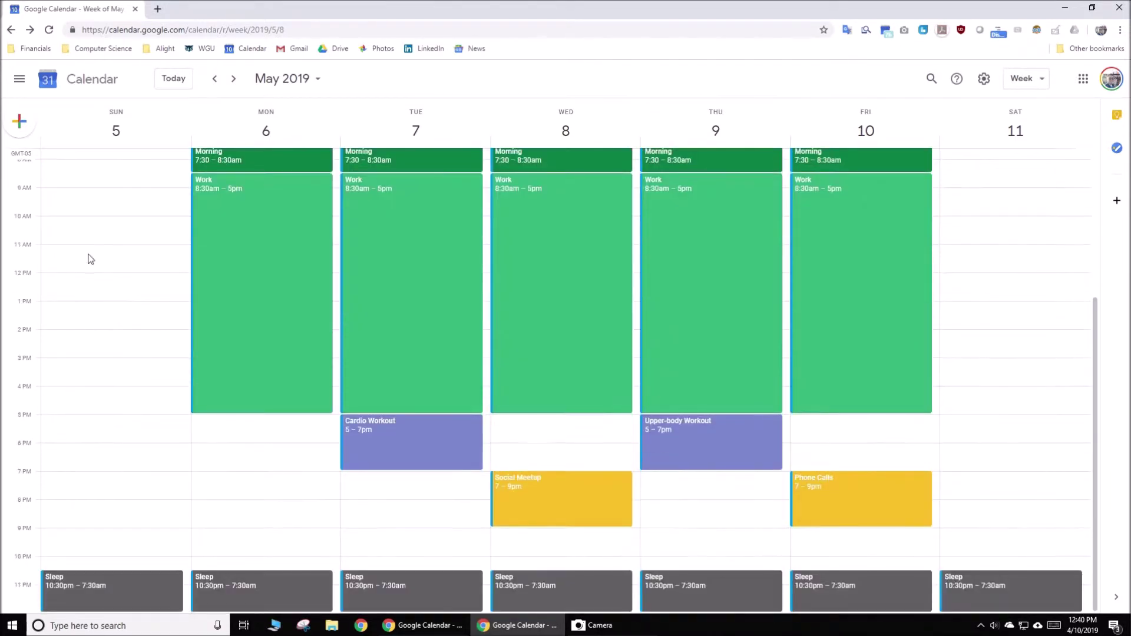
Step: Draw the Sunday afternoon chore block and make Grocery Shopping end at 5pm
left_click_drag(75, 250, 86, 381)
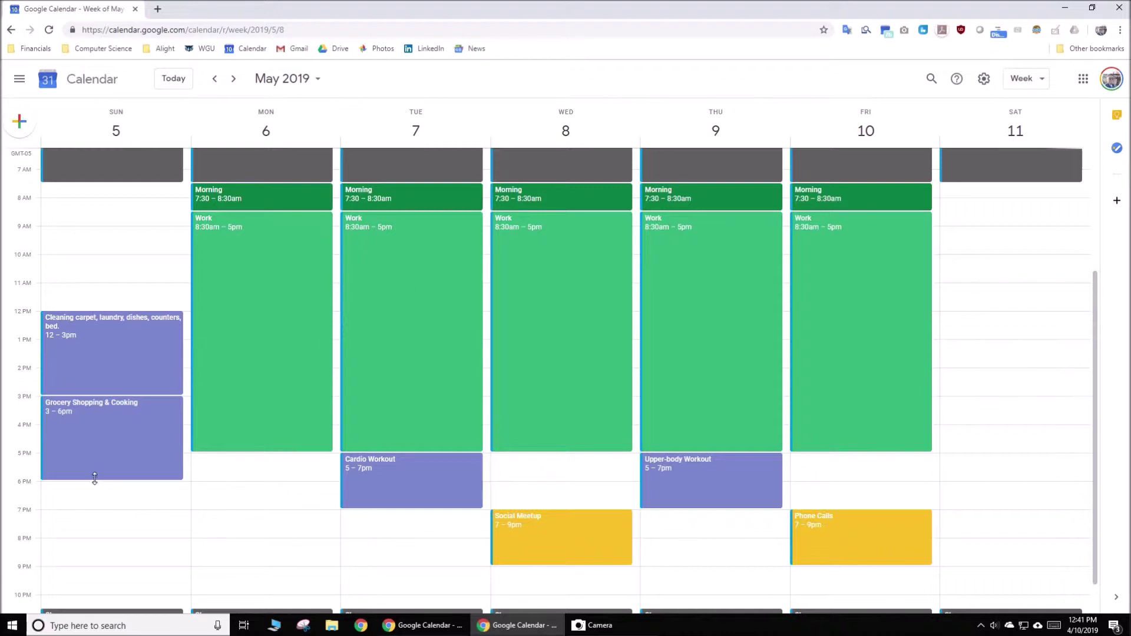
left_click_drag(94, 478, 96, 453)
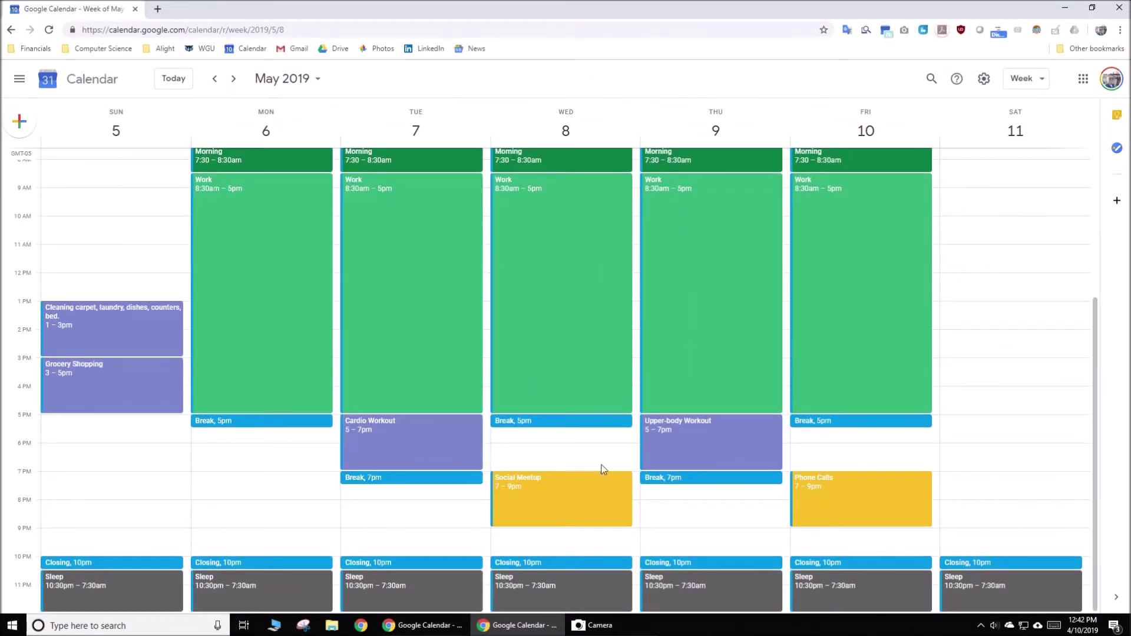
Step: Move Social Meetup to 8–10pm, set weekend Morning blocks, and start a Saturday 8:30am event
left_click_drag(606, 497, 590, 518)
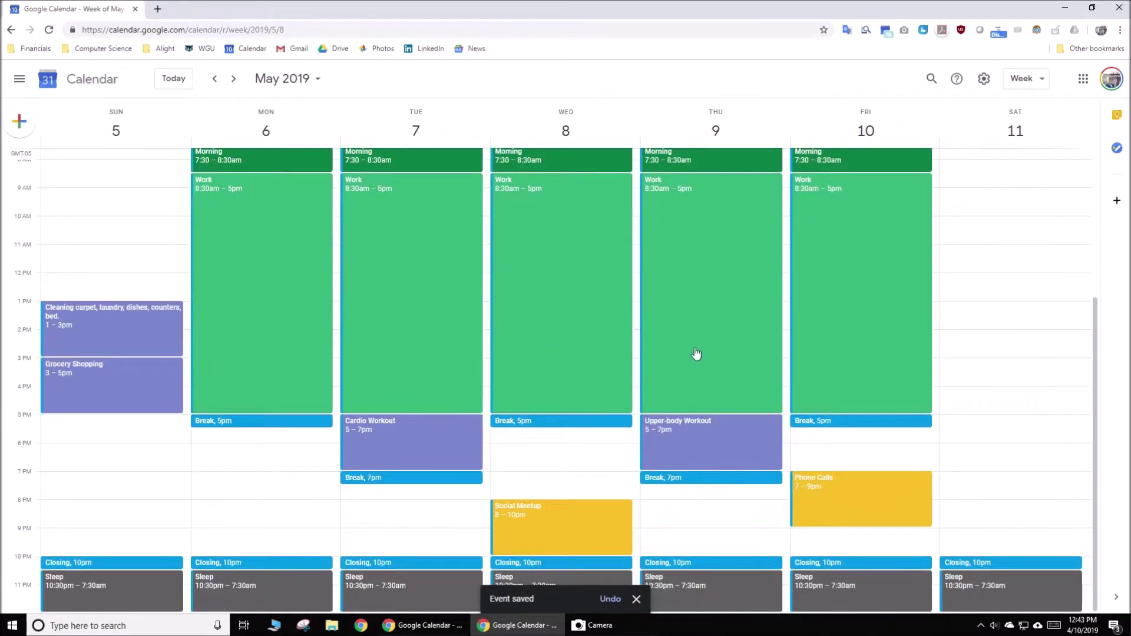
scroll(692, 355, "up", 4)
left_click_drag(954, 393, 955, 389)
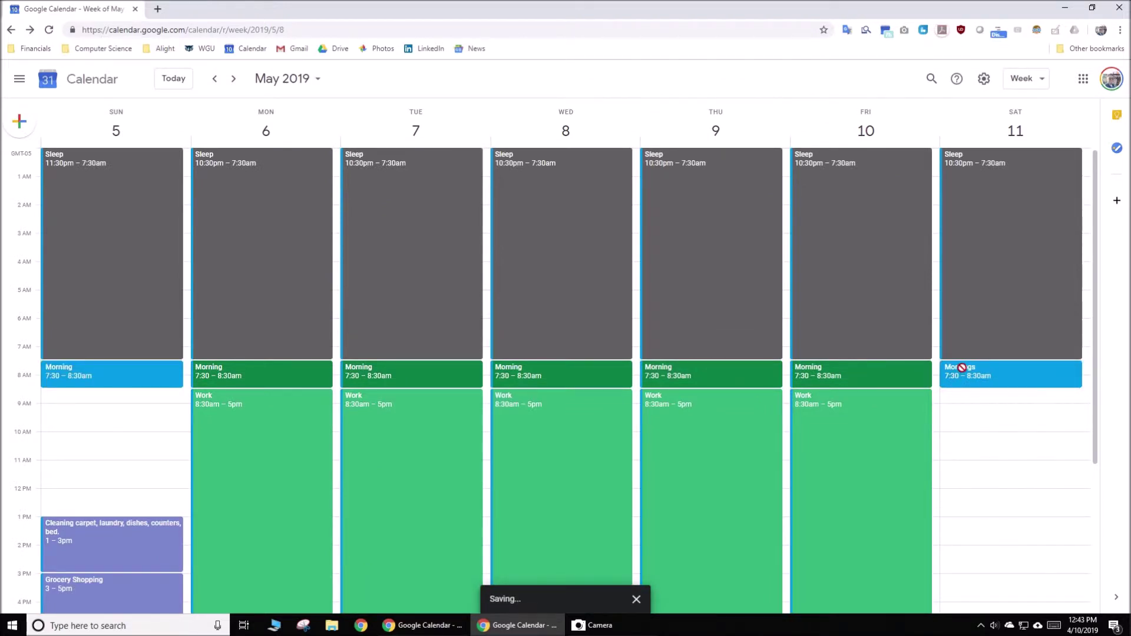
scroll(965, 374, "down", 4)
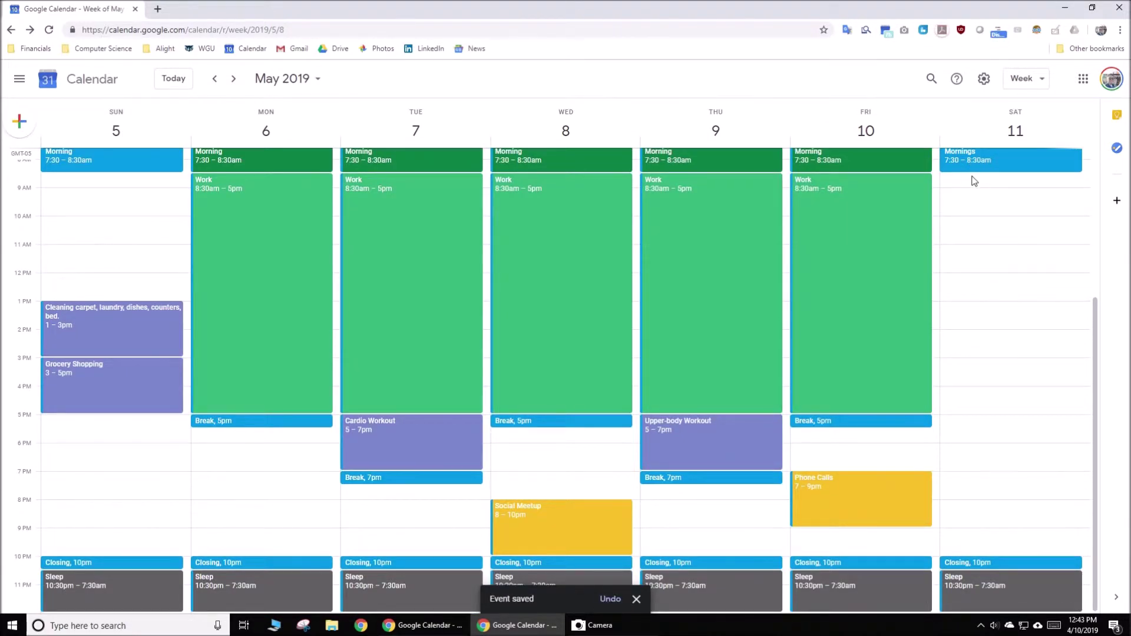
left_click_drag(970, 182, 989, 414)
Step: Title the new study event 'WGU (Discrete Math 2)' and save it
type("WGU")
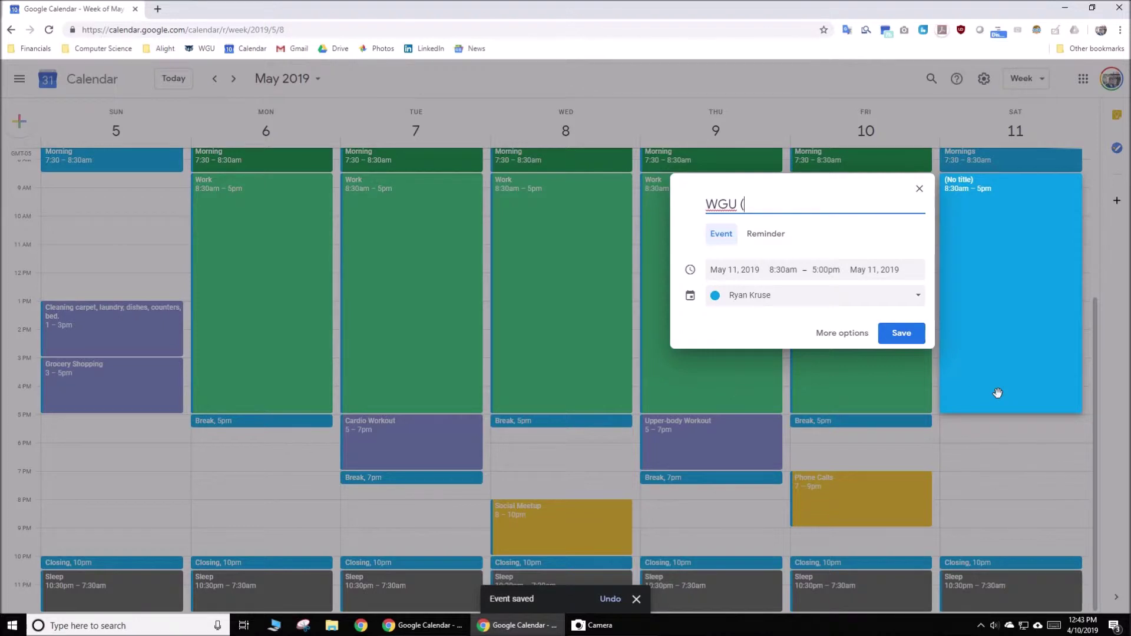
type(" (COur")
key("BackSpace")
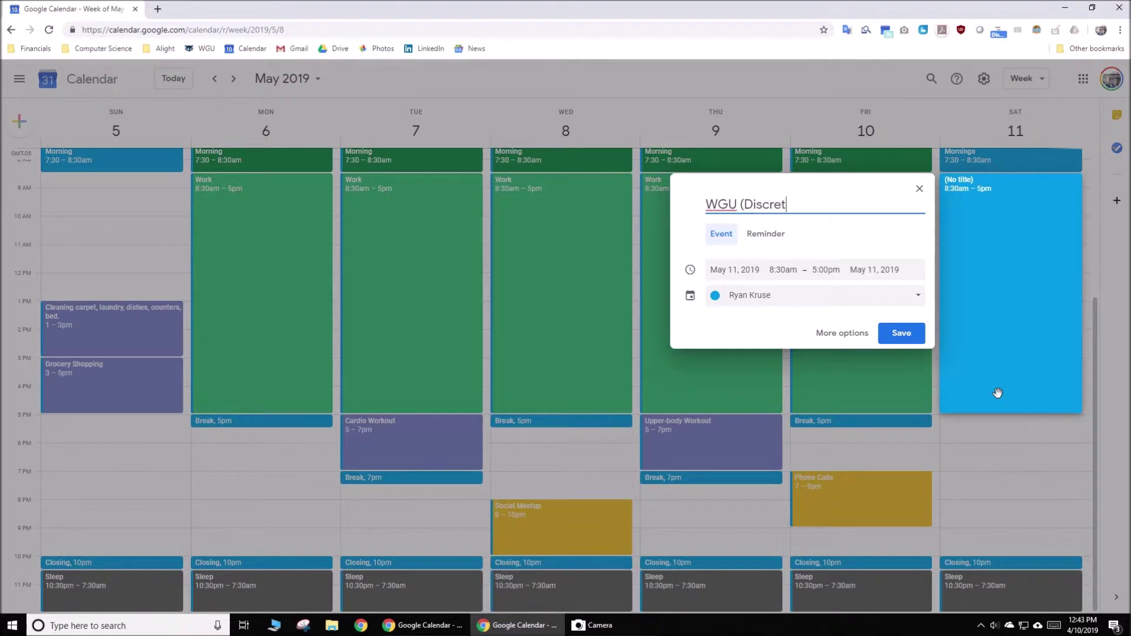
type("Math 2)")
key("Return")
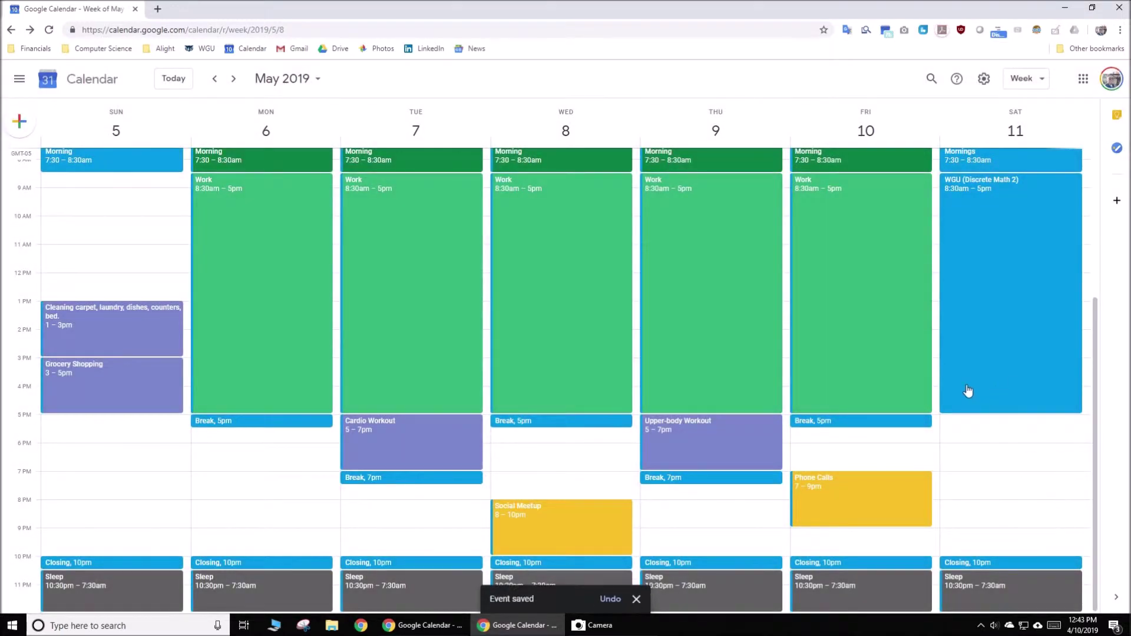
Step: Extend Saturday's WGU block to 9pm, colour it Blueberry, and draw a Monday 5:30–9pm study block
left_click_drag(962, 413, 972, 524)
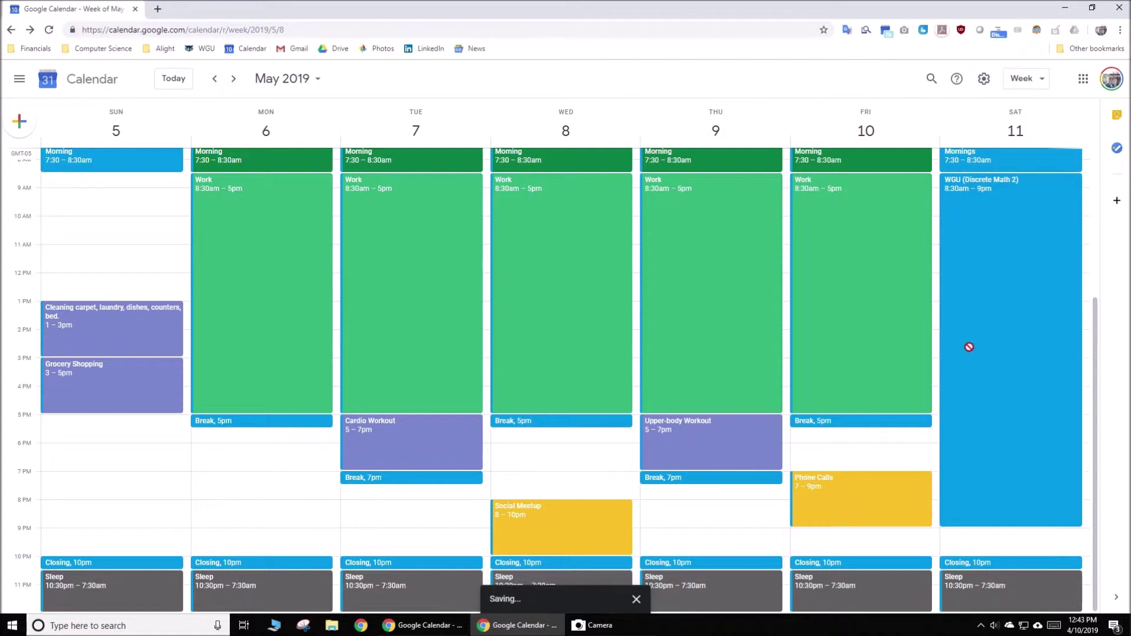
right_click(1004, 512)
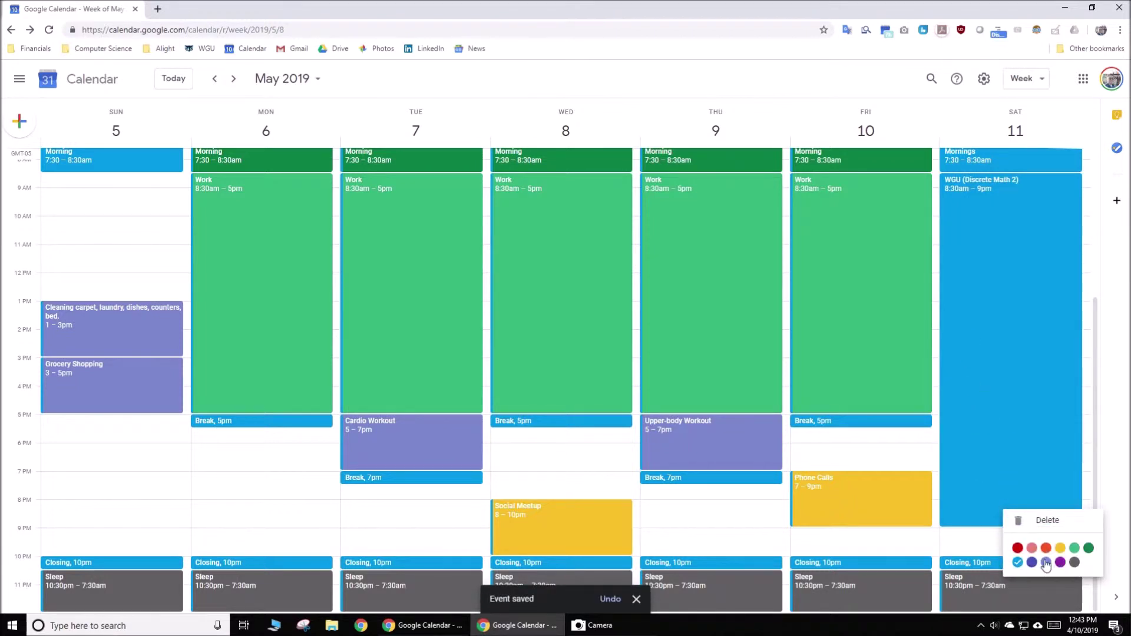
left_click(1031, 562)
scroll(1010, 434, "up", 3)
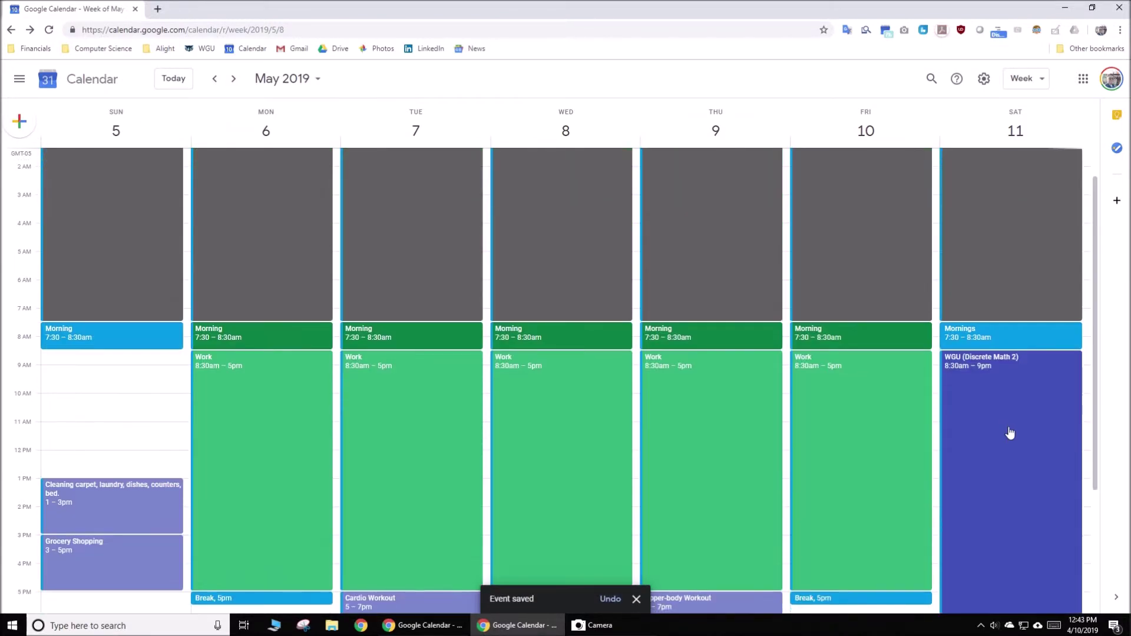
scroll(994, 393, "down", 3)
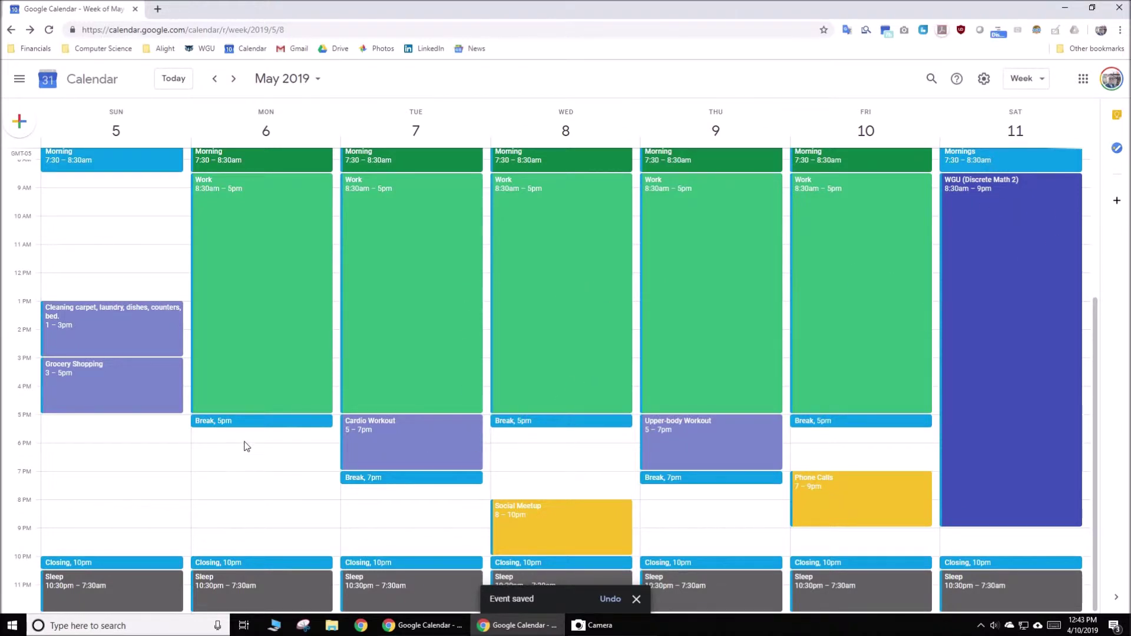
left_click_drag(220, 445, 228, 516)
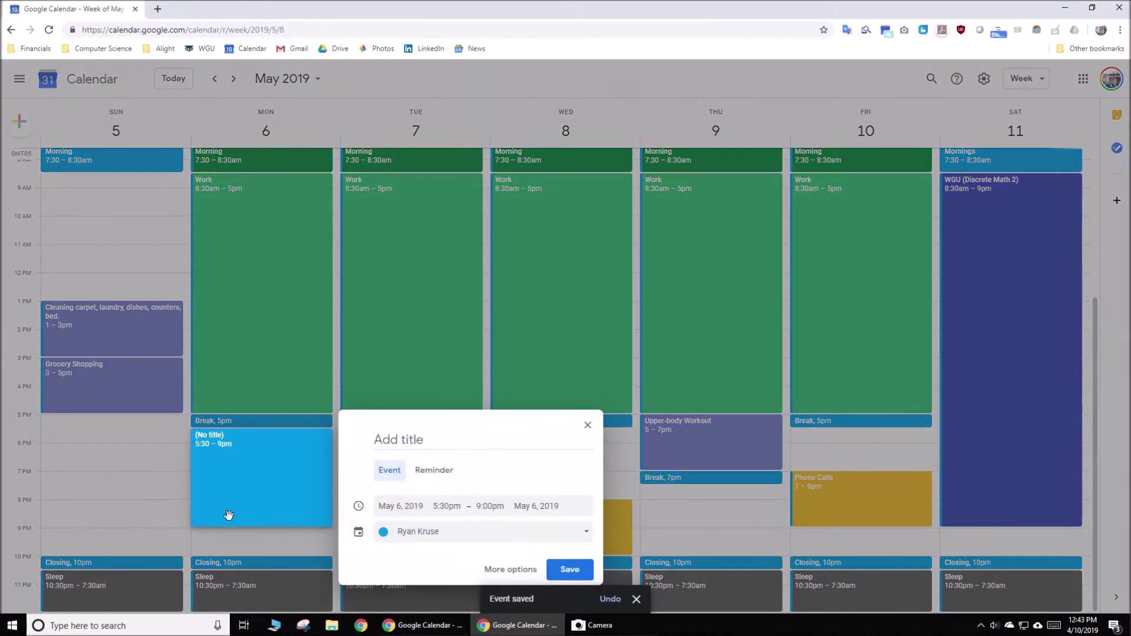
type("W")
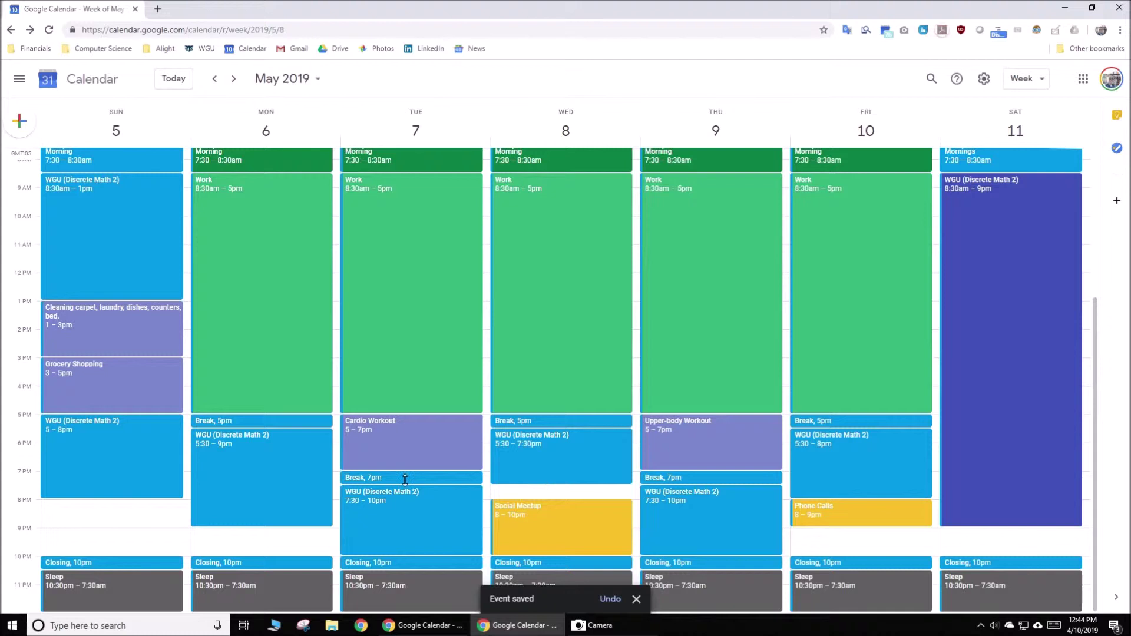
Step: Colour the Sunday through Friday WGU blocks Blueberry, then start a Wednesday 7:30pm event
right_click(107, 235)
left_click(134, 284)
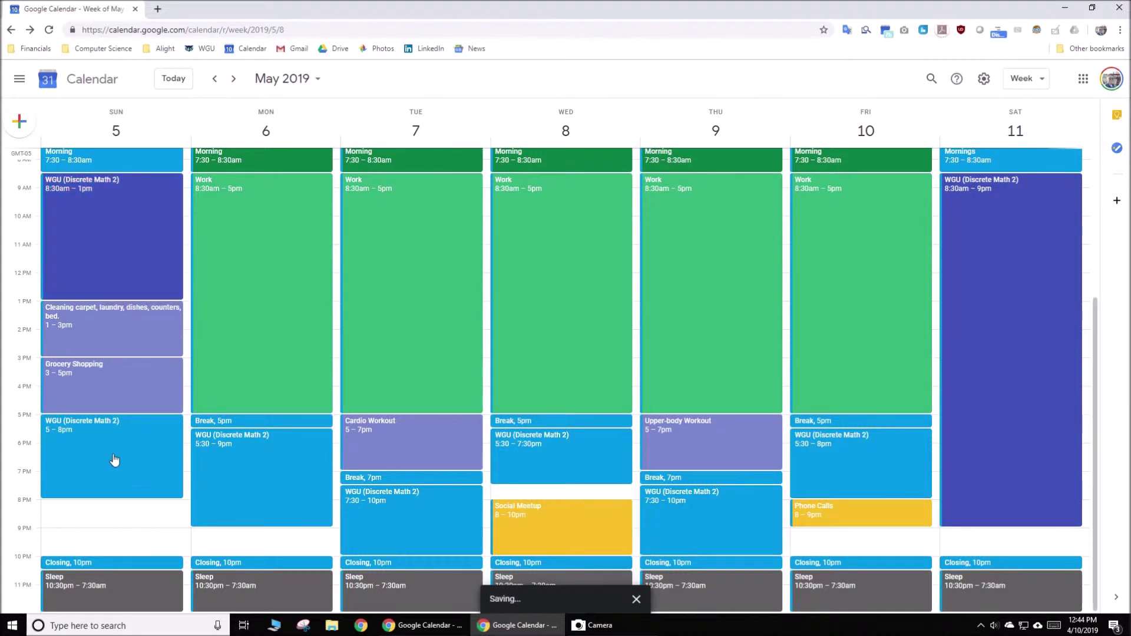
right_click(111, 473)
left_click(138, 526)
right_click(277, 477)
left_click(306, 528)
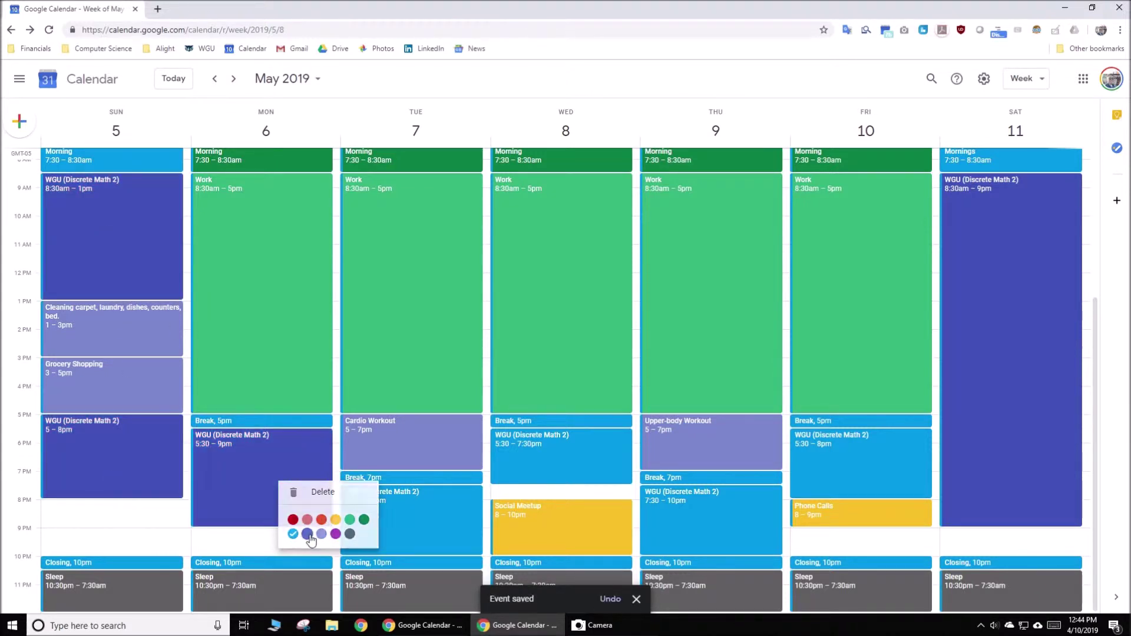
right_click(420, 523)
left_click(447, 575)
right_click(568, 464)
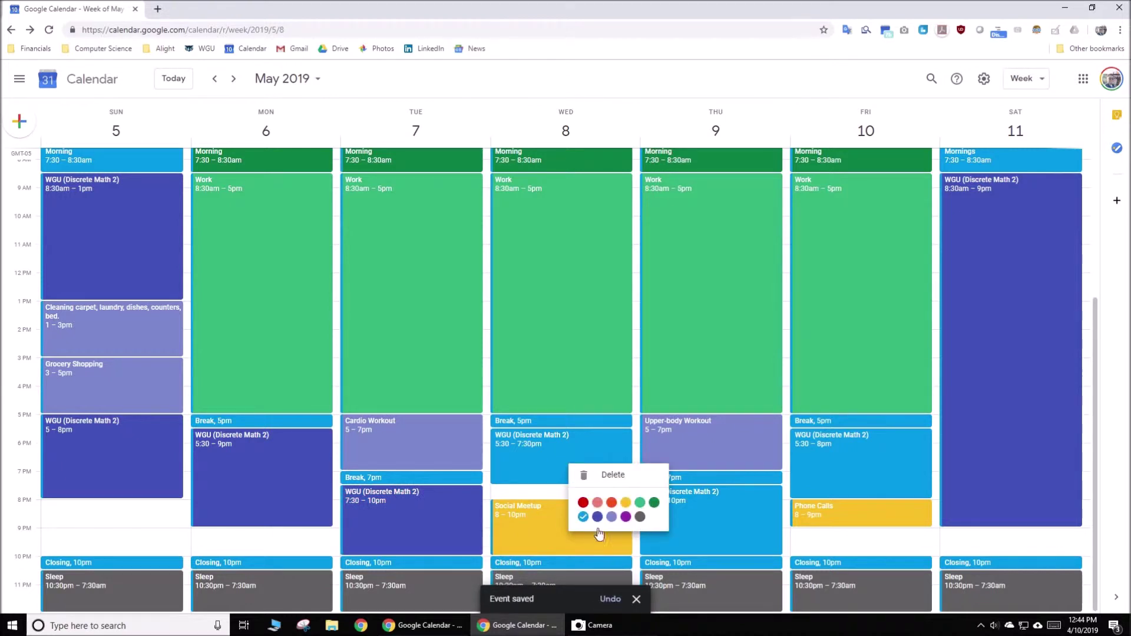
left_click(598, 517)
right_click(711, 515)
left_click(742, 568)
right_click(864, 451)
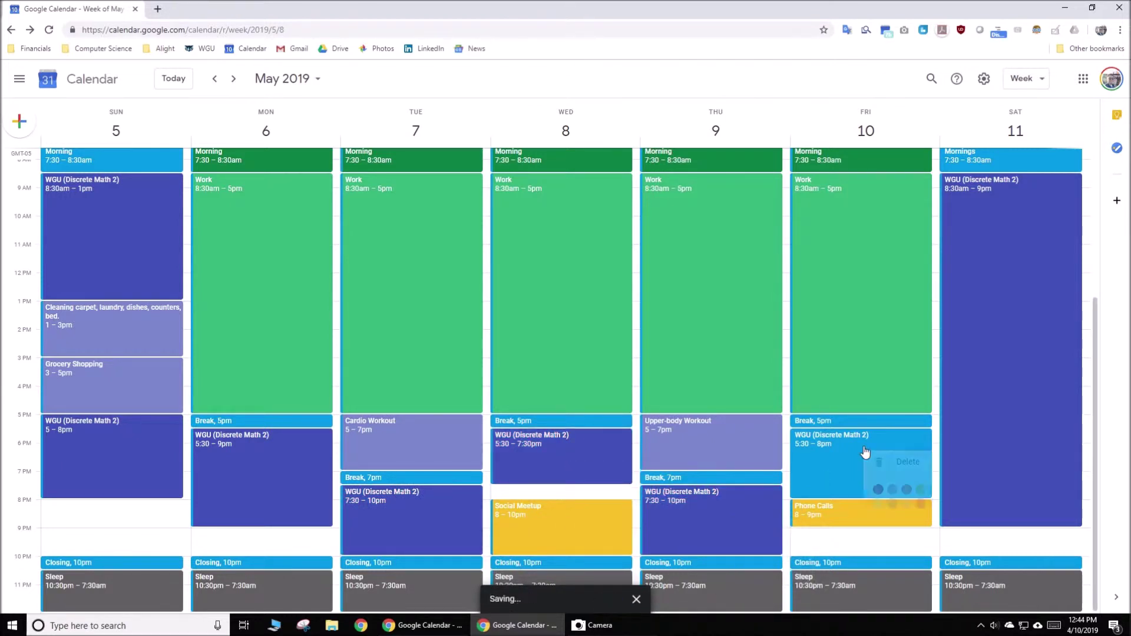
left_click(892, 504)
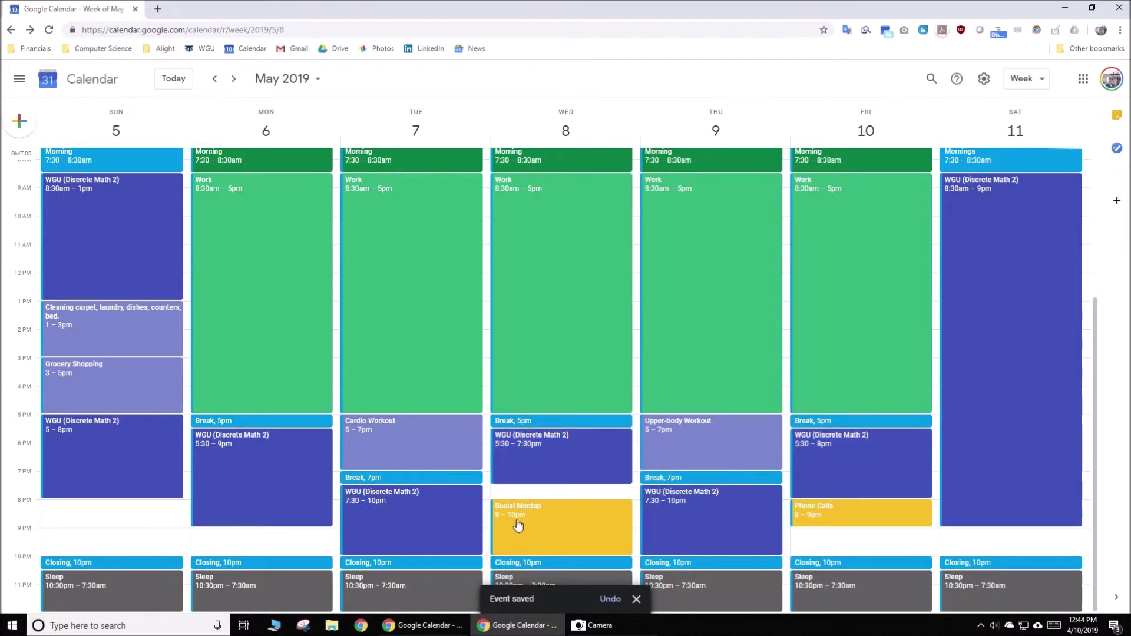
left_click(515, 490)
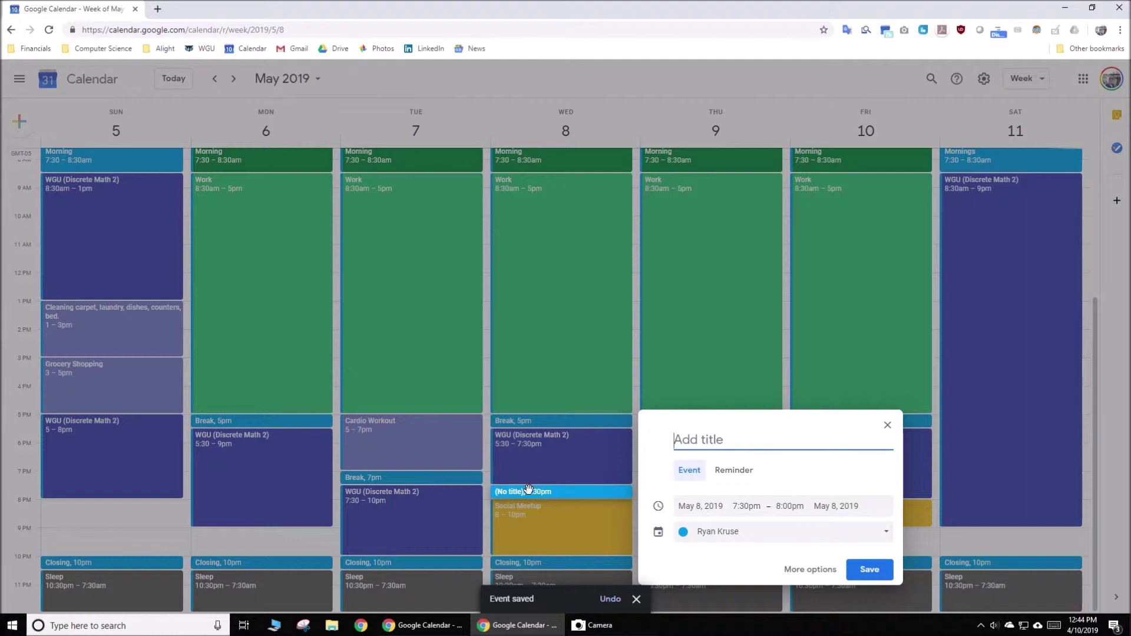
Step: Save the Wednesday 7:30pm 'Prep' event and end Tuesday's and Thursday's WGU blocks at 9pm
type("Prep")
key("Return")
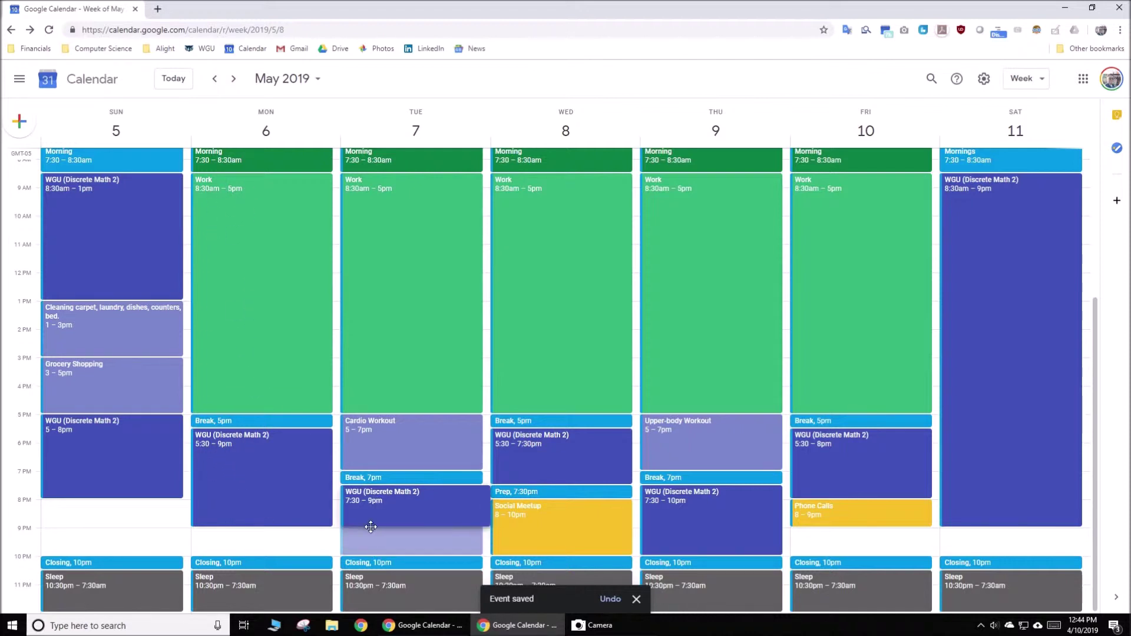
left_click_drag(371, 526, 371, 527)
left_click_drag(668, 551, 675, 524)
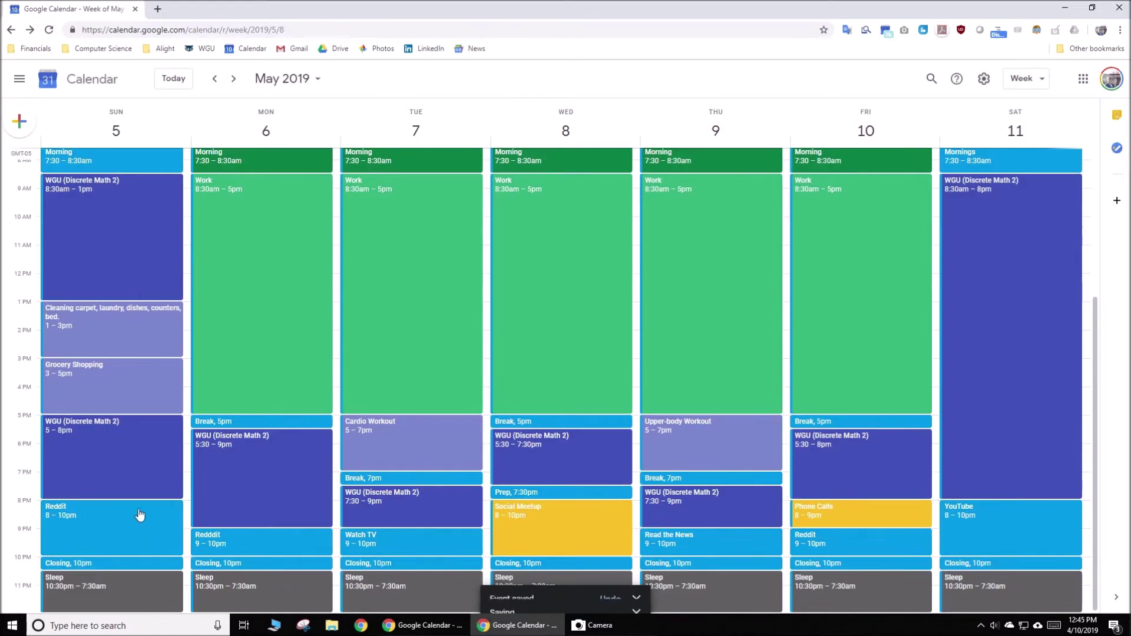
Step: Colour the Reddit, Redddit, Watch TV, Read the News and YouTube evening events Tangerine
right_click(134, 543)
left_click(173, 580)
right_click(236, 540)
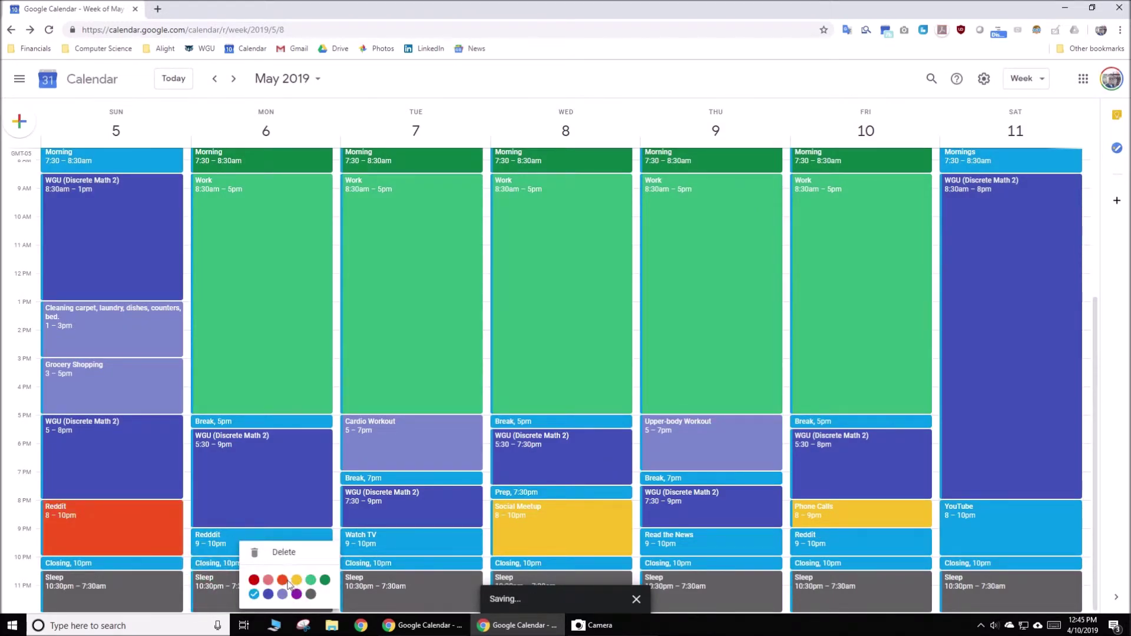
left_click(281, 580)
right_click(386, 551)
left_click(426, 589)
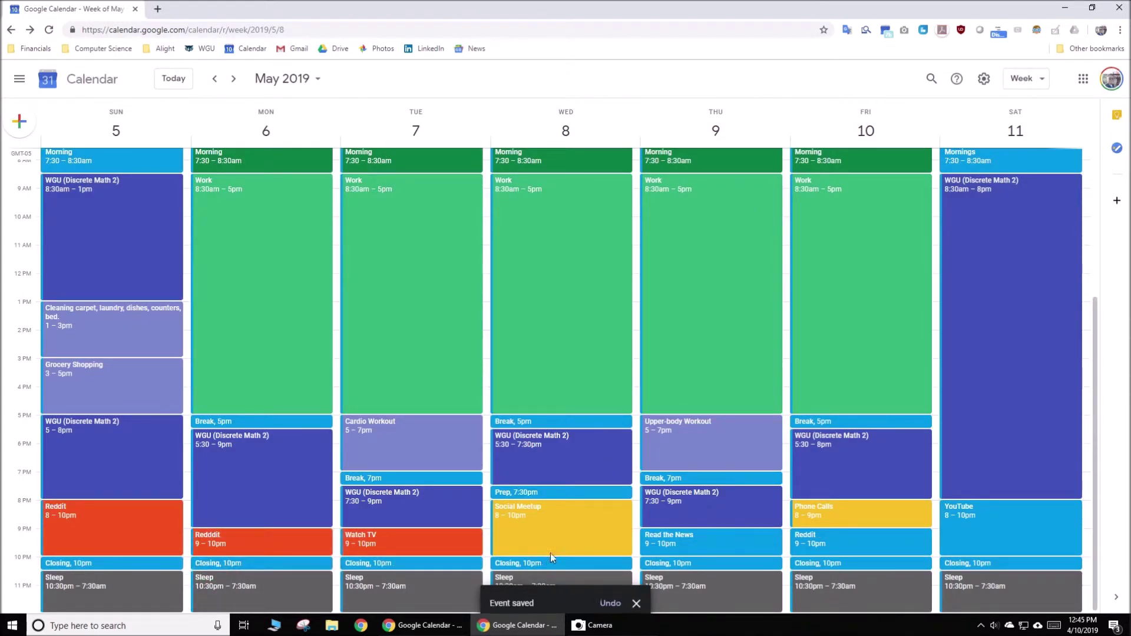
right_click(697, 540)
left_click(739, 576)
right_click(869, 539)
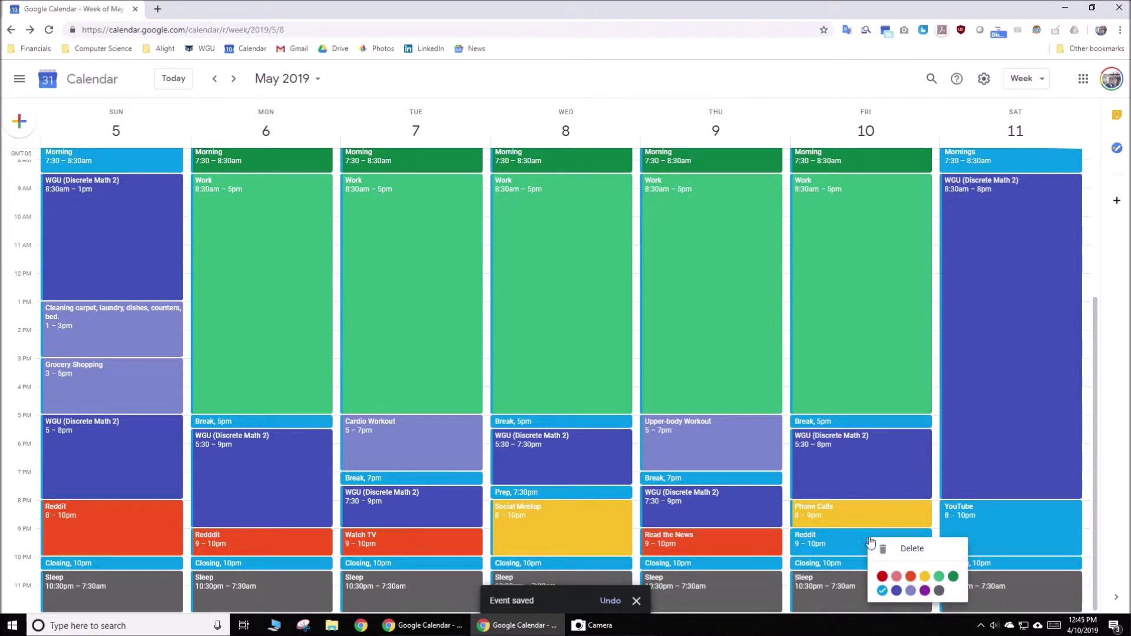
left_click(911, 577)
right_click(997, 513)
left_click(1026, 552)
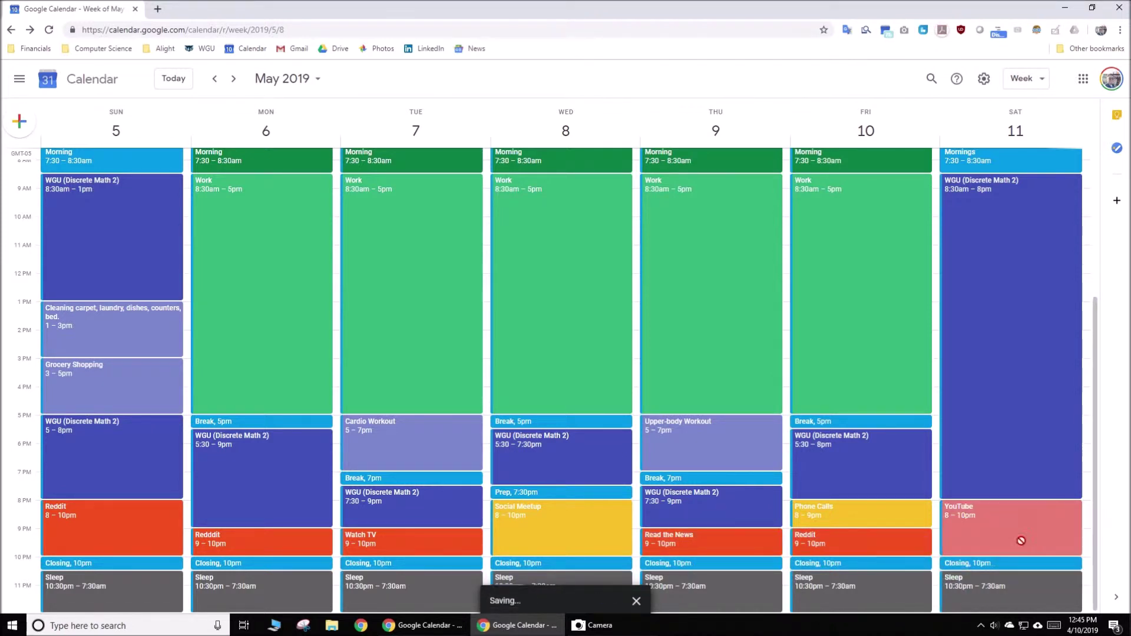
right_click(1011, 517)
left_click(1053, 554)
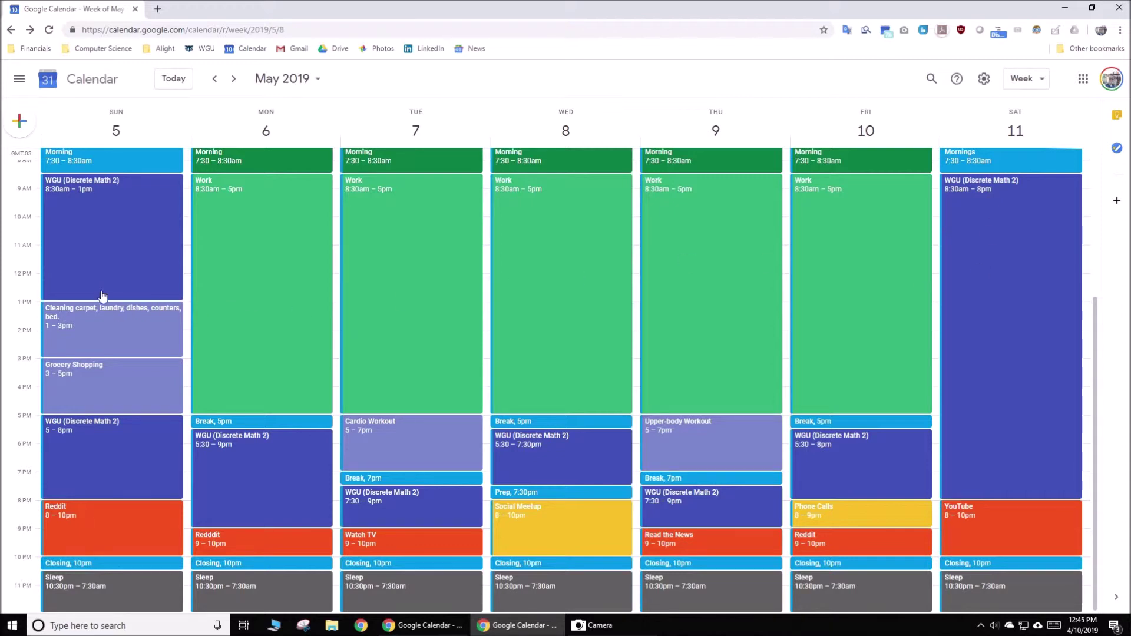
Step: End Sunday's WGU study at 12pm and add a 12–1pm 'Breaks' event
mouse_move(101, 294)
left_mouse_down()
mouse_move(111, 260)
mouse_move(83, 297)
left_mouse_up()
type("Breaks")
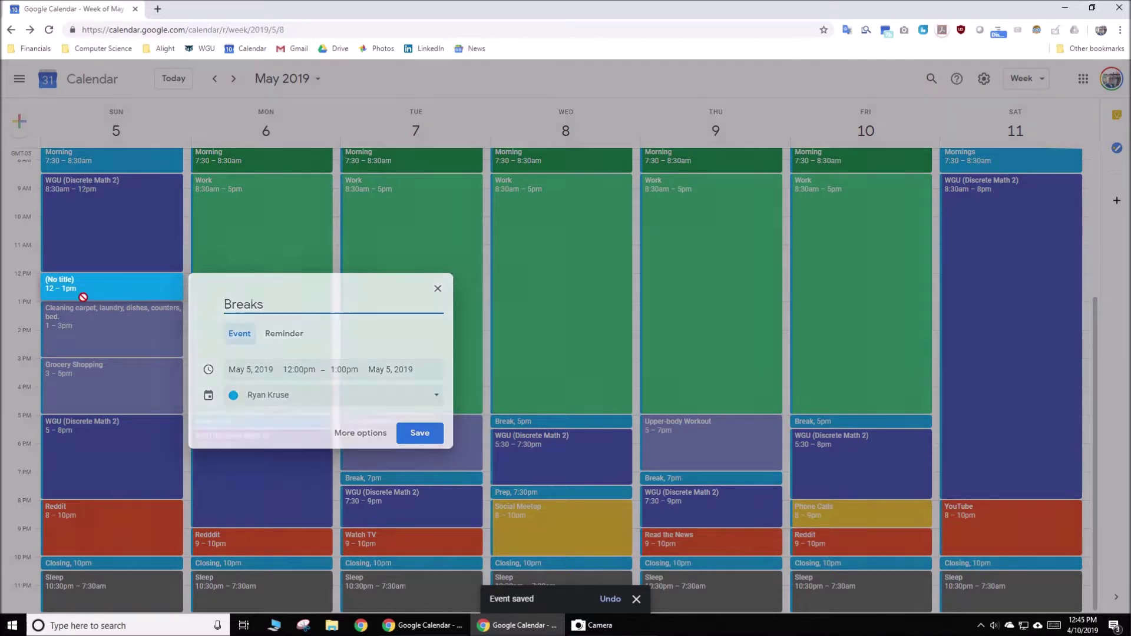
key("Return")
scroll(700, 452, "up", 4)
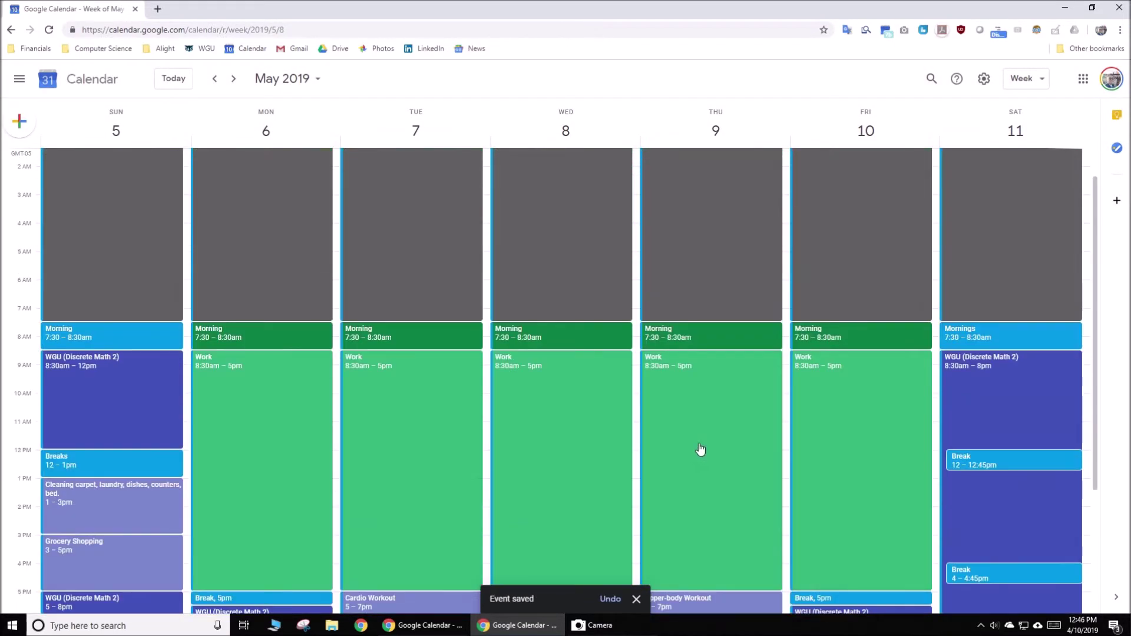
scroll(647, 384, "down", 4)
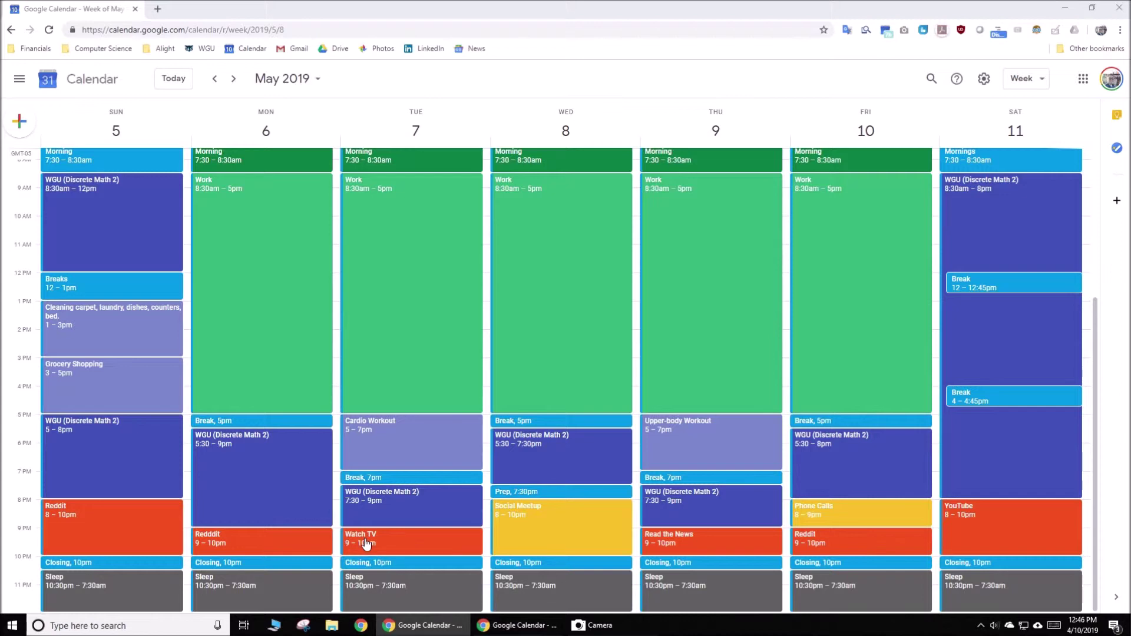
Step: End Saturday's WGU study at 6pm and add a 6–8pm Wasps event
mouse_move(984, 496)
left_mouse_down()
mouse_move(985, 441)
mouse_move(980, 499)
left_mouse_up()
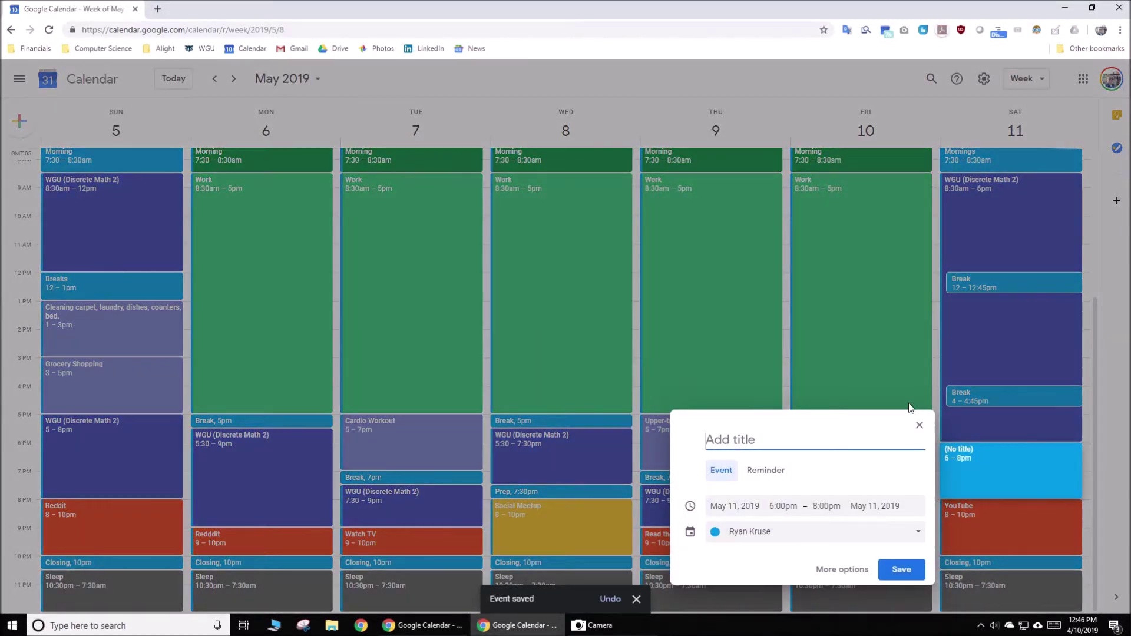
type("WA")
key("Return")
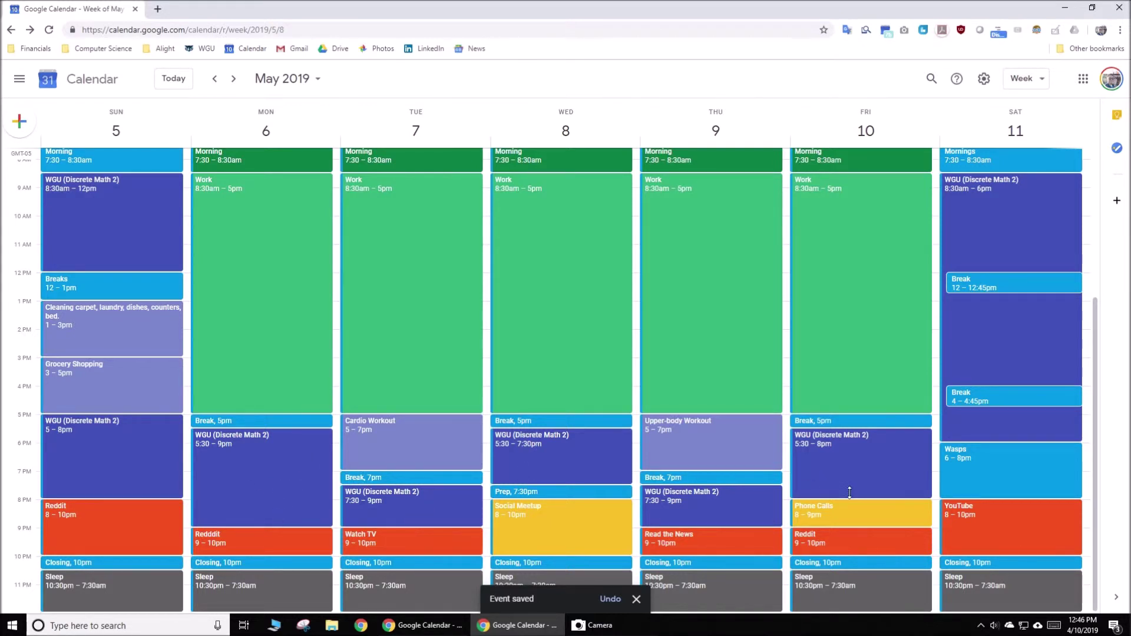
Step: Move Friday's WGU study to 6:30–8pm and add a 5:30pm 'Social Event'
mouse_move(839, 495)
left_mouse_down()
mouse_move(837, 470)
mouse_move(828, 485)
left_mouse_up()
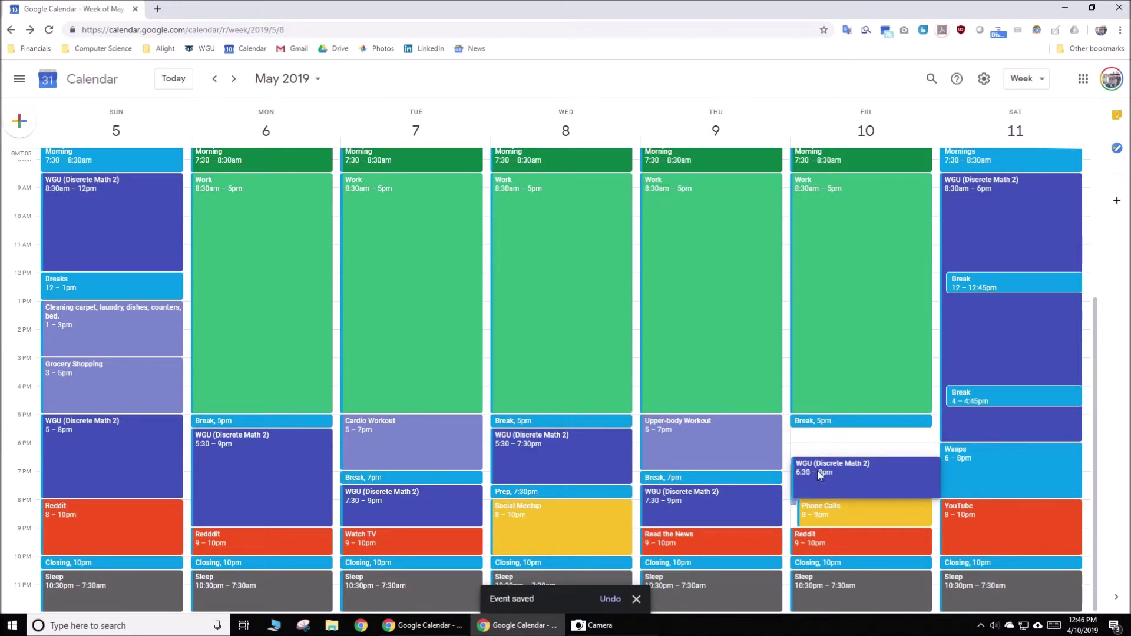
left_click(809, 440)
type("So")
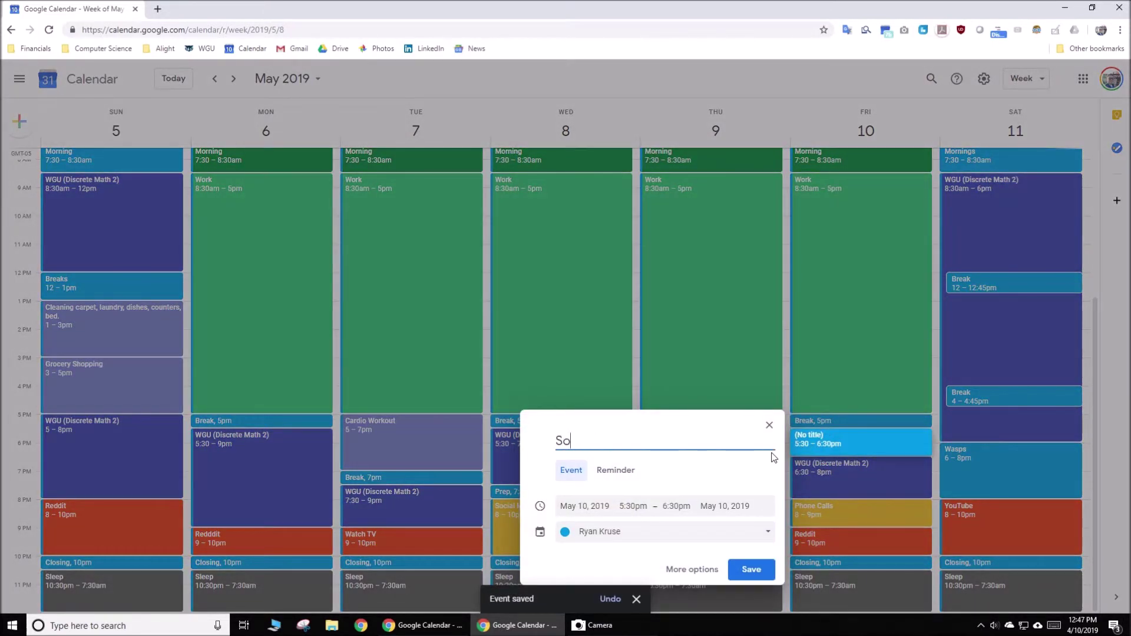
type("cial Event")
key("Return")
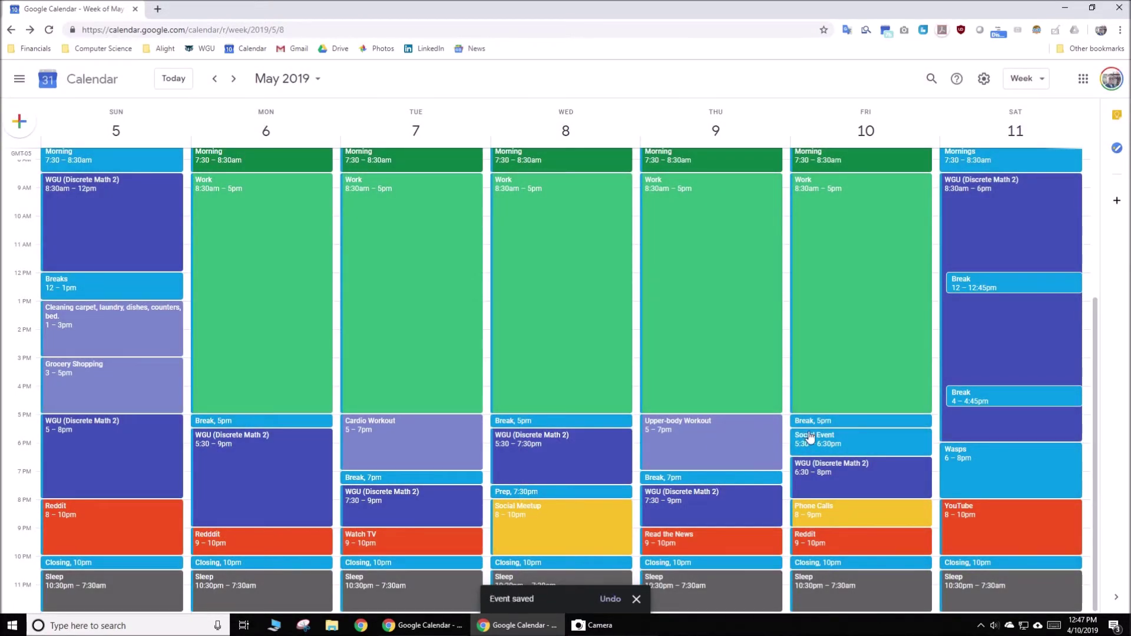
Step: Colour Friday's Social Event yellow and Saturday's Wasps event purple
right_click(812, 439)
left_click(865, 476)
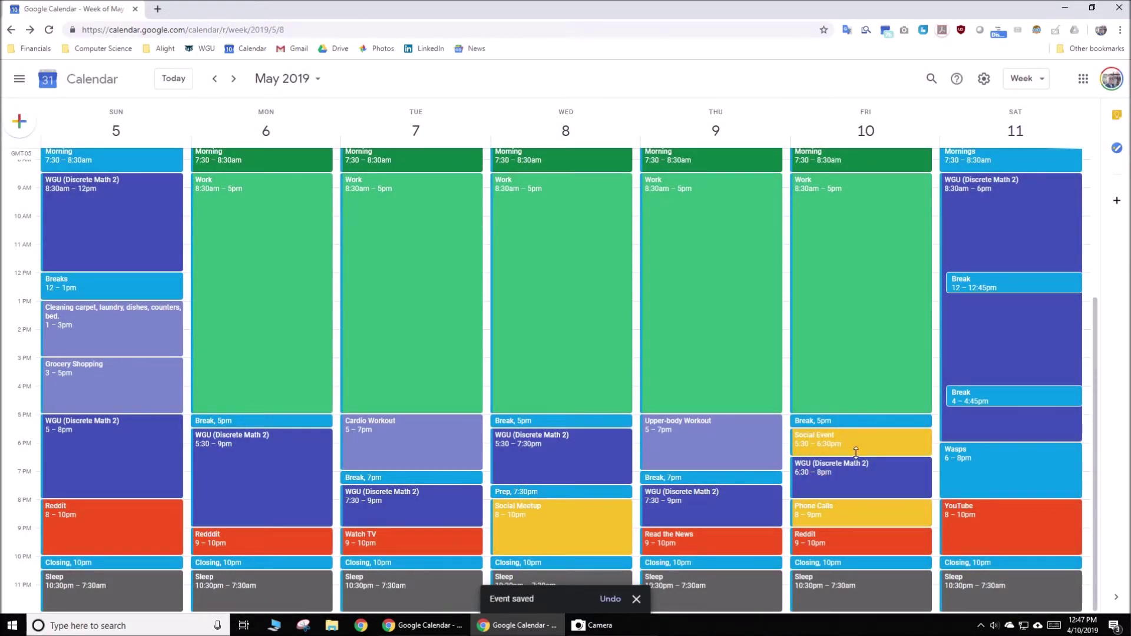
right_click(997, 470)
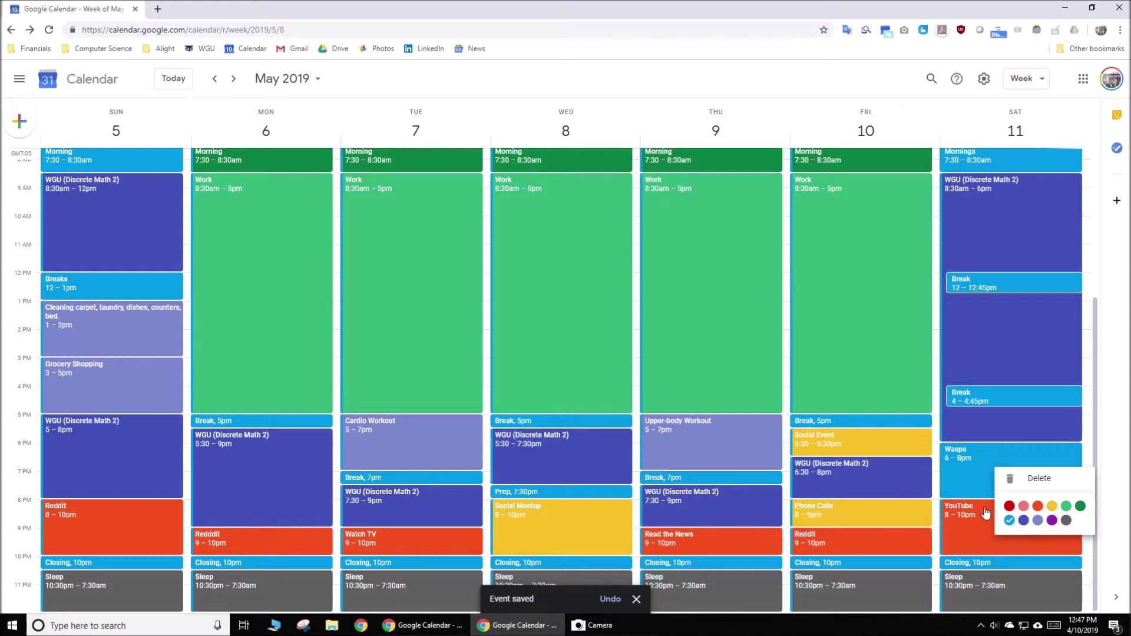
left_click(1053, 520)
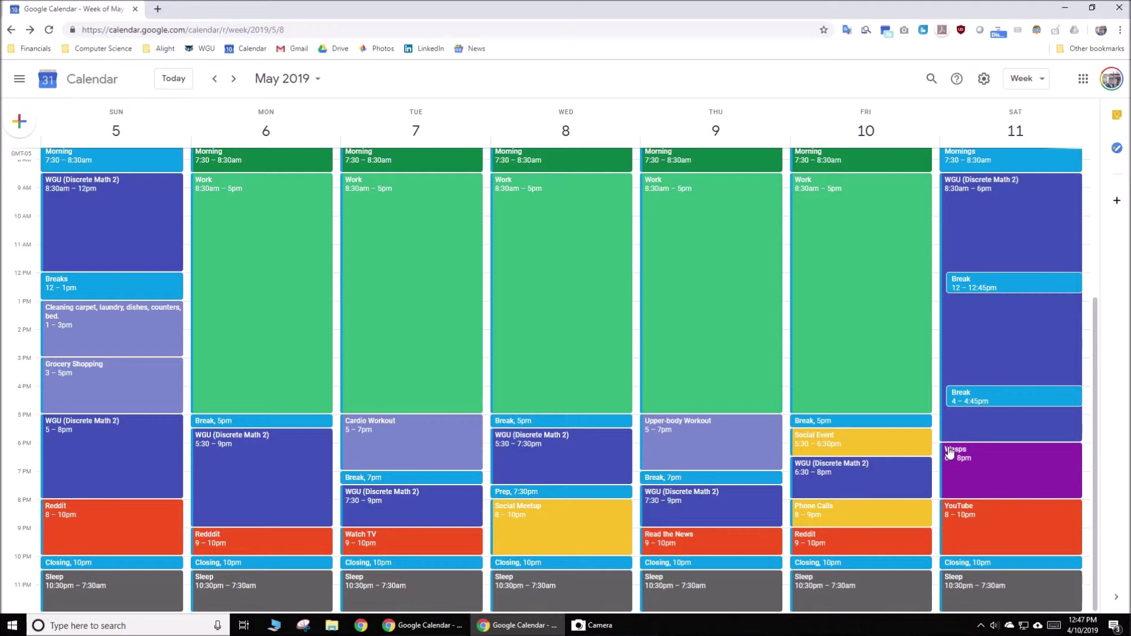
scroll(919, 460, "up", 4)
scroll(540, 381, "down", 4)
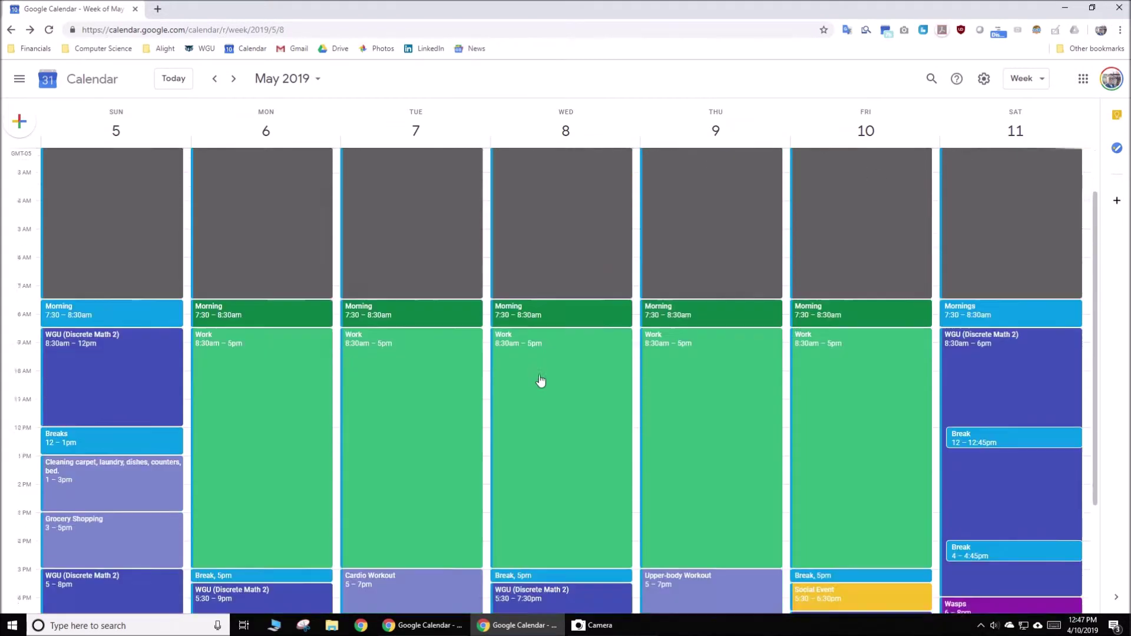
scroll(266, 487, "up", 4)
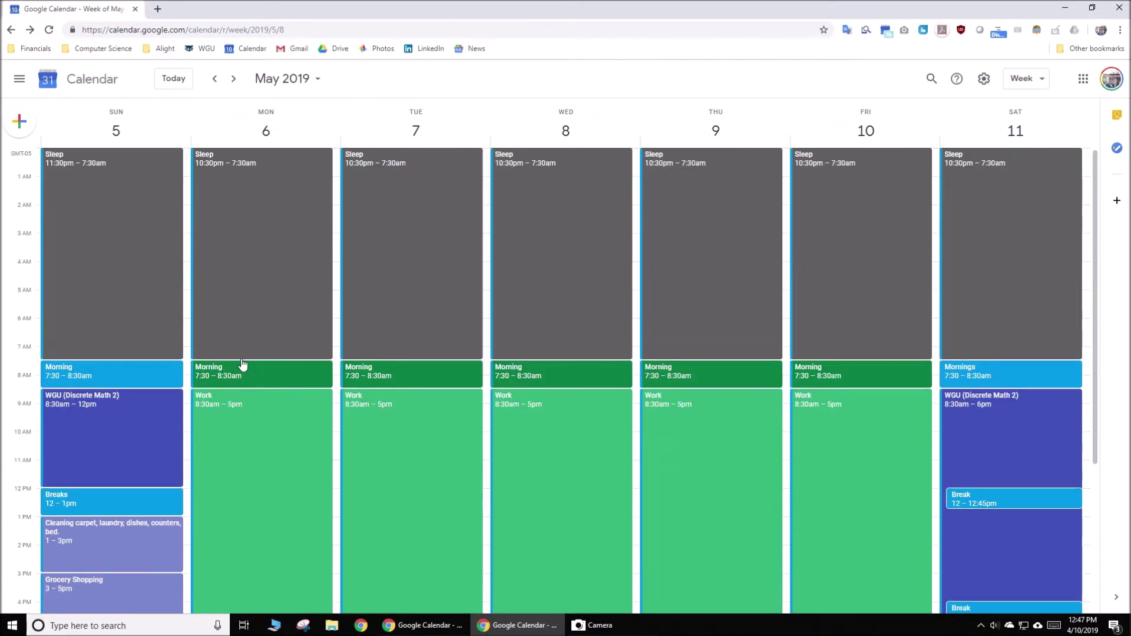
scroll(556, 383, "down", 4)
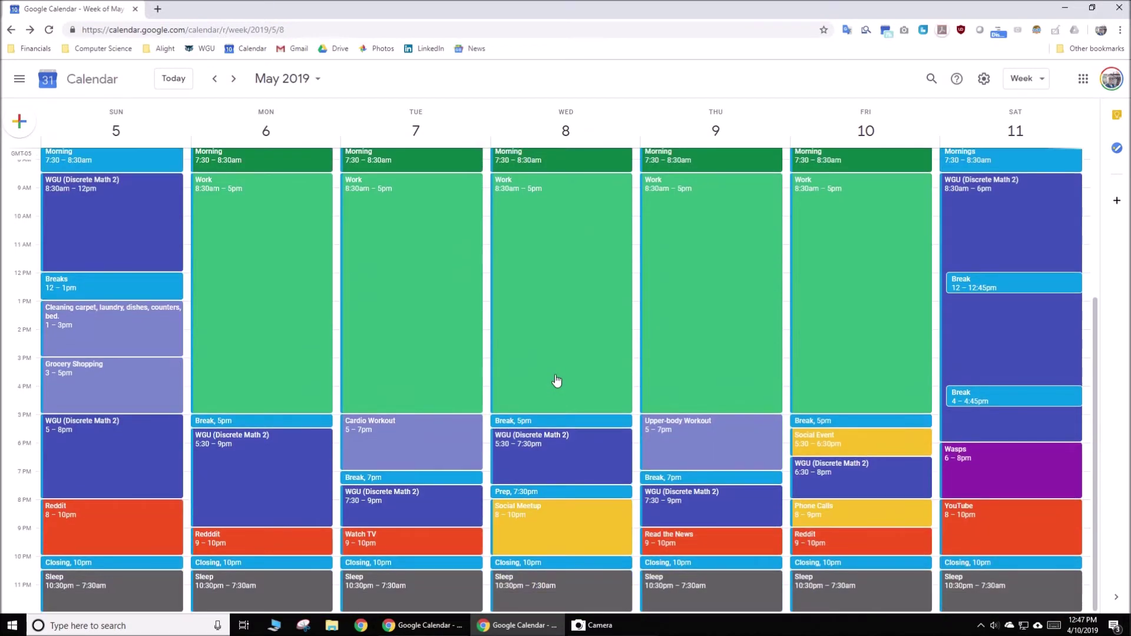
scroll(561, 379, "up", 3)
scroll(583, 360, "down", 4)
scroll(748, 610, "up", 4)
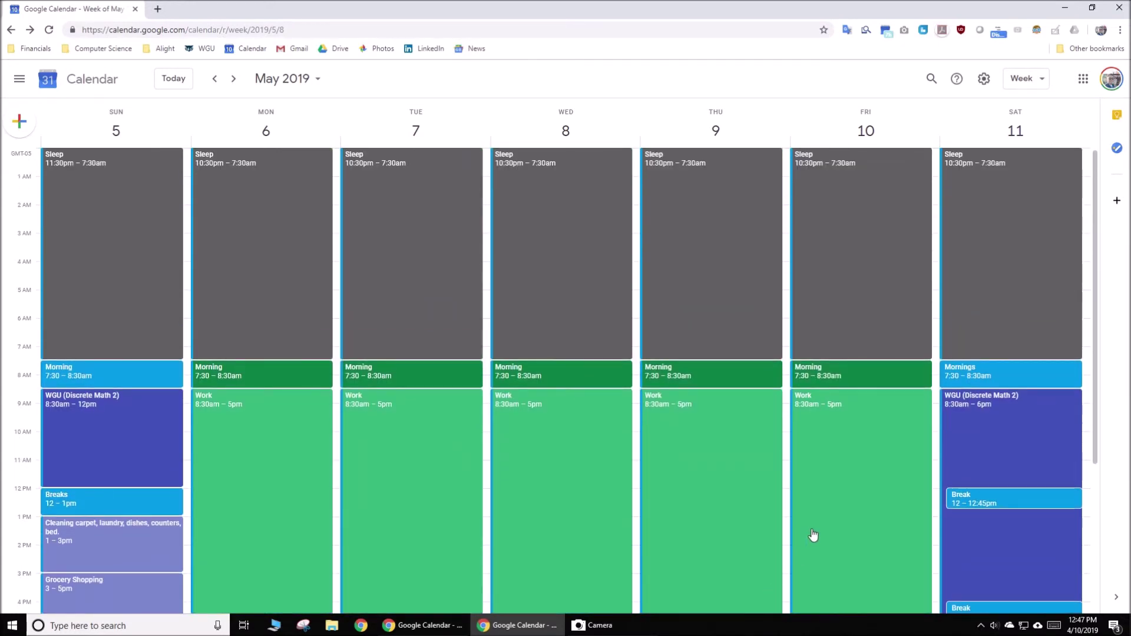
scroll(813, 535, "down", 4)
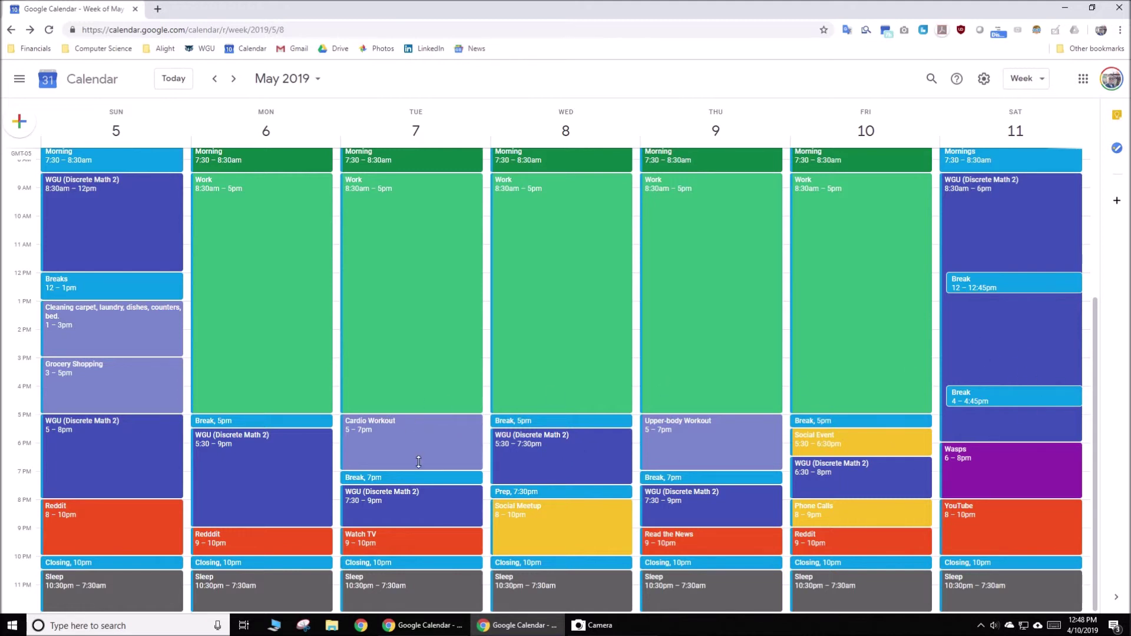
scroll(418, 461, "up", 2)
scroll(424, 470, "down", 2)
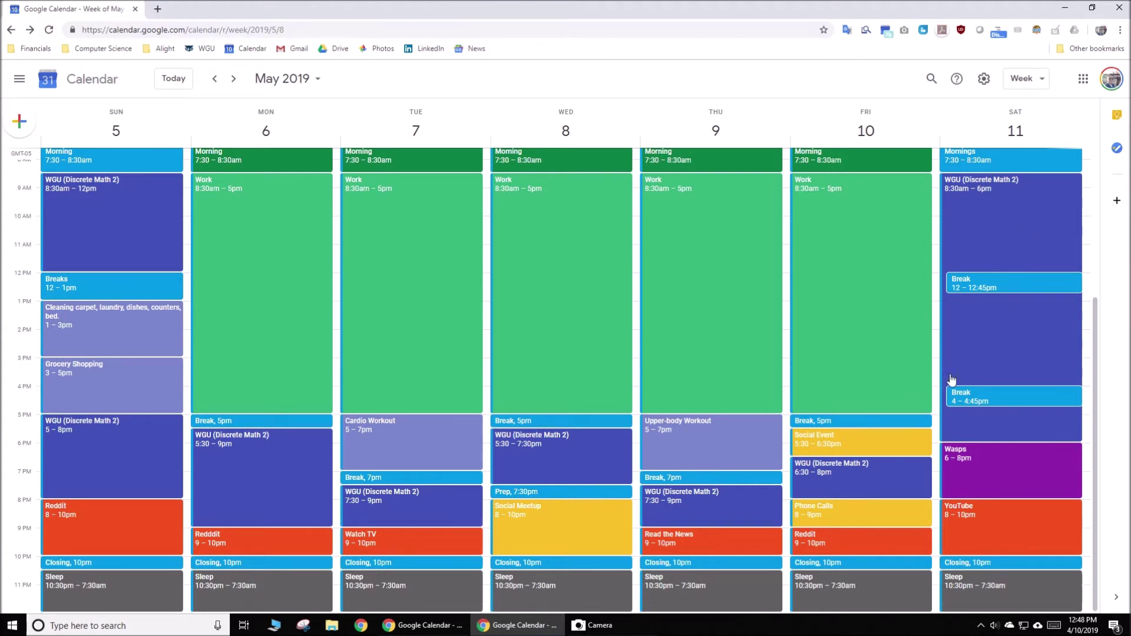